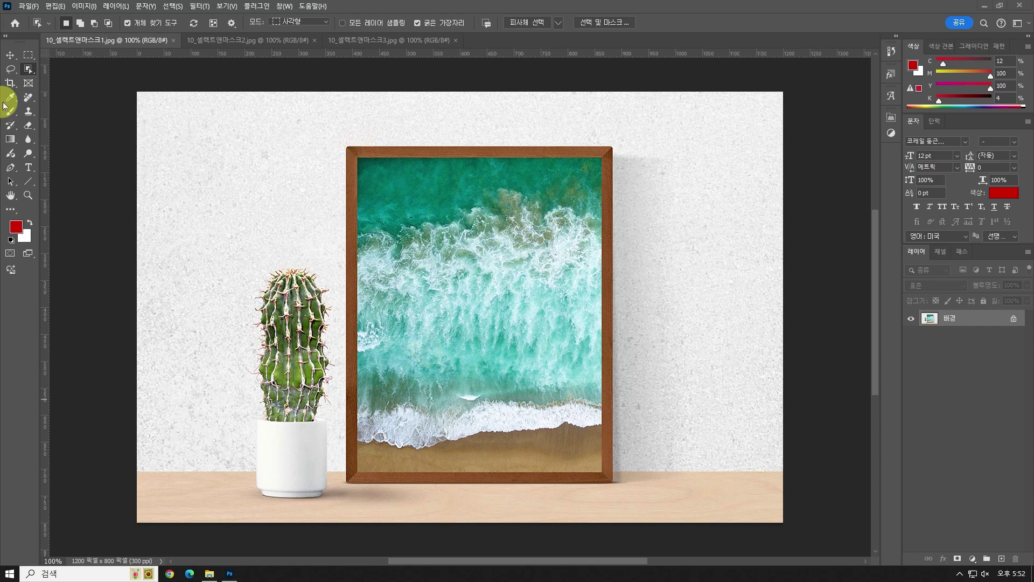
{"action": "right_click", "coordinate": [30, 70]}
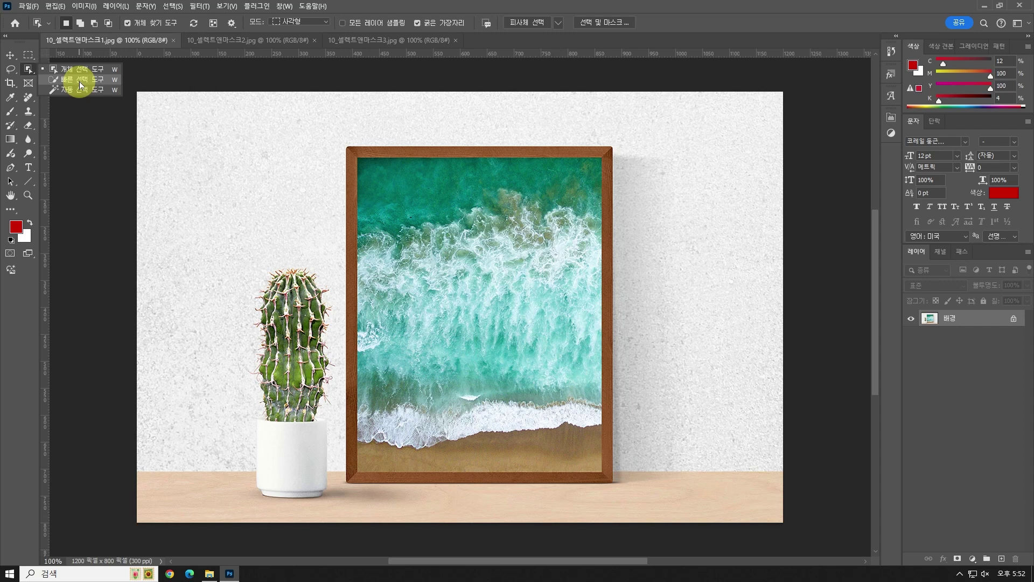
{"action": "left_click", "coordinate": [27, 56]}
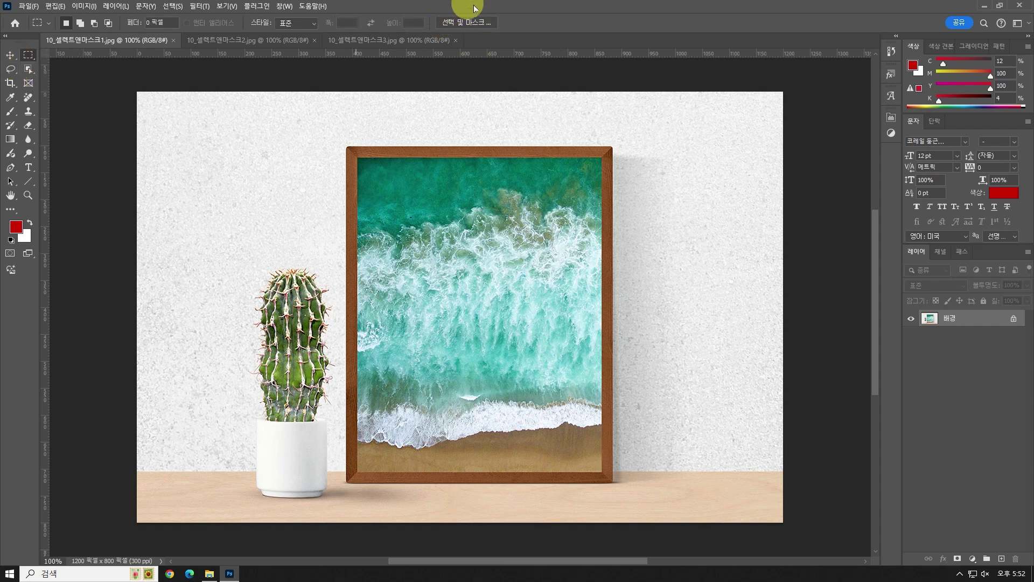
{"action": "left_click", "coordinate": [11, 69]}
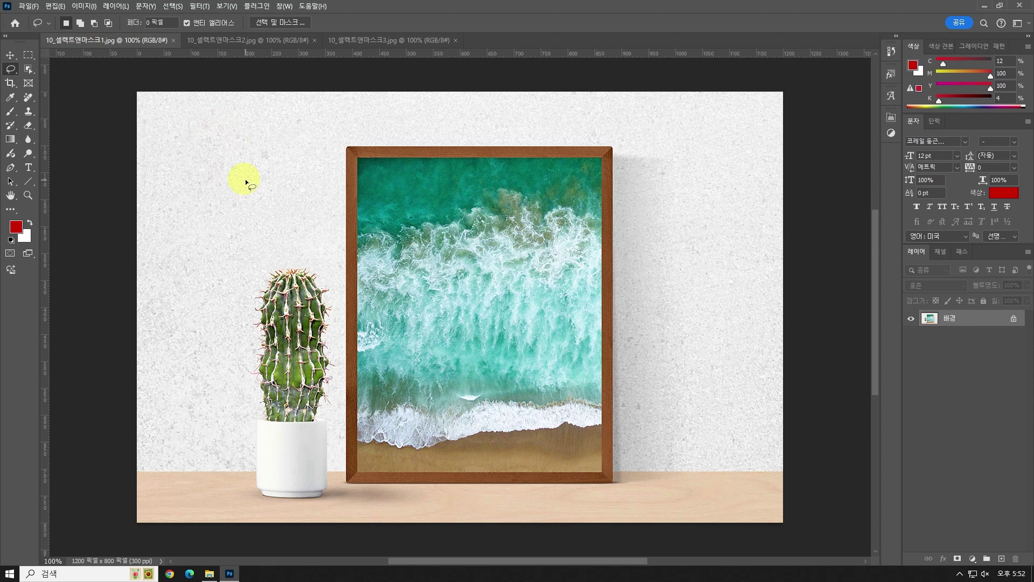
Select the potted cactus with the Object Selection tool and open the selection in Select and Mask
{"action": "left_click", "coordinate": [28, 69]}
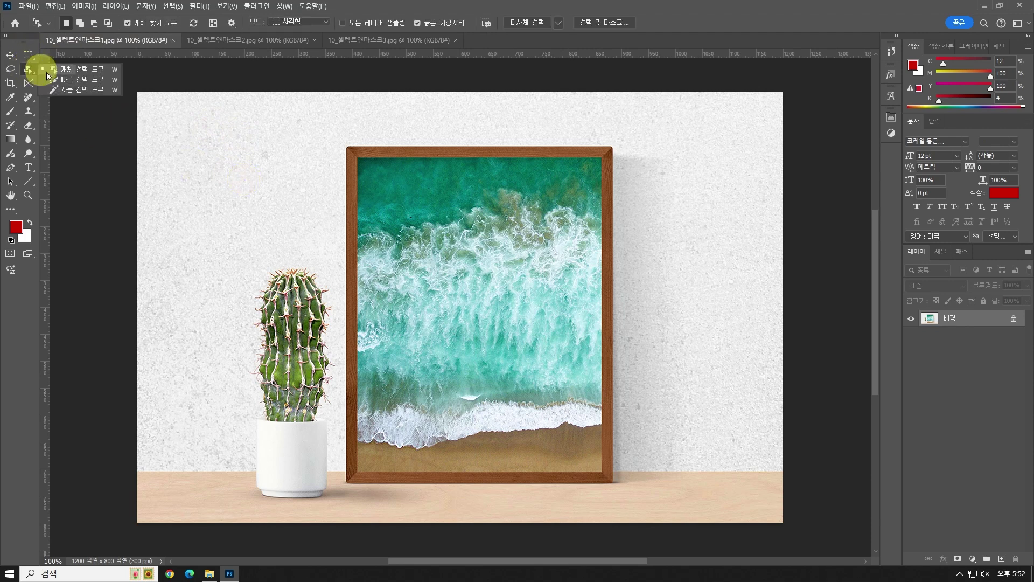
{"action": "left_click", "coordinate": [57, 72]}
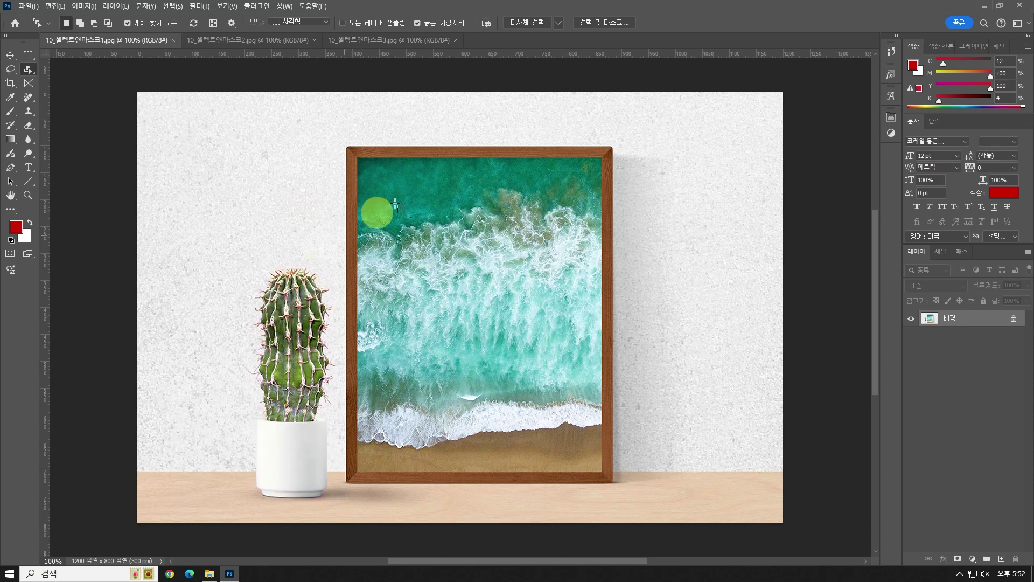
{"action": "left_click_drag", "start_coordinate": [340, 138], "coordinate": [248, 508]}
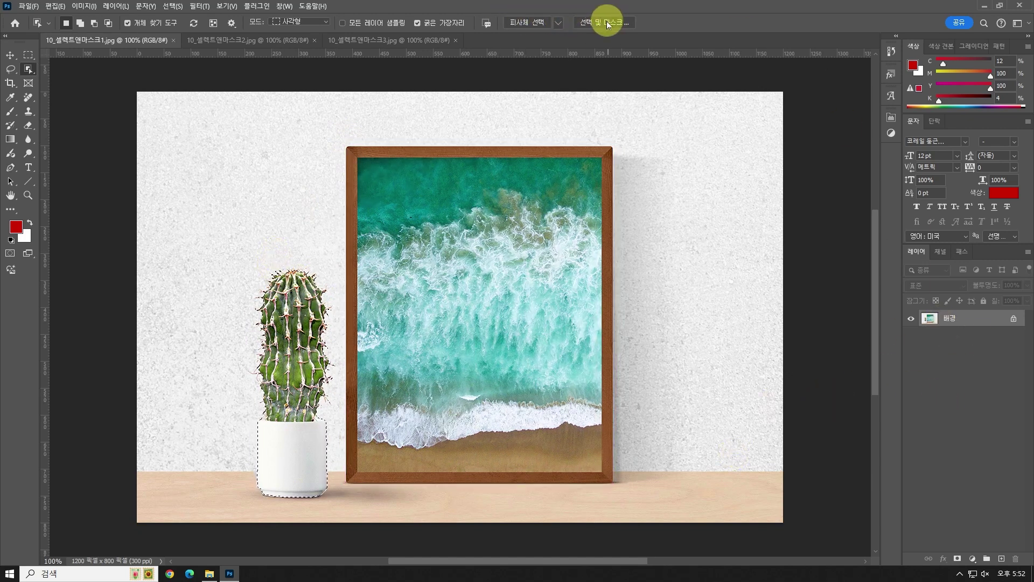
{"action": "left_click", "coordinate": [606, 23]}
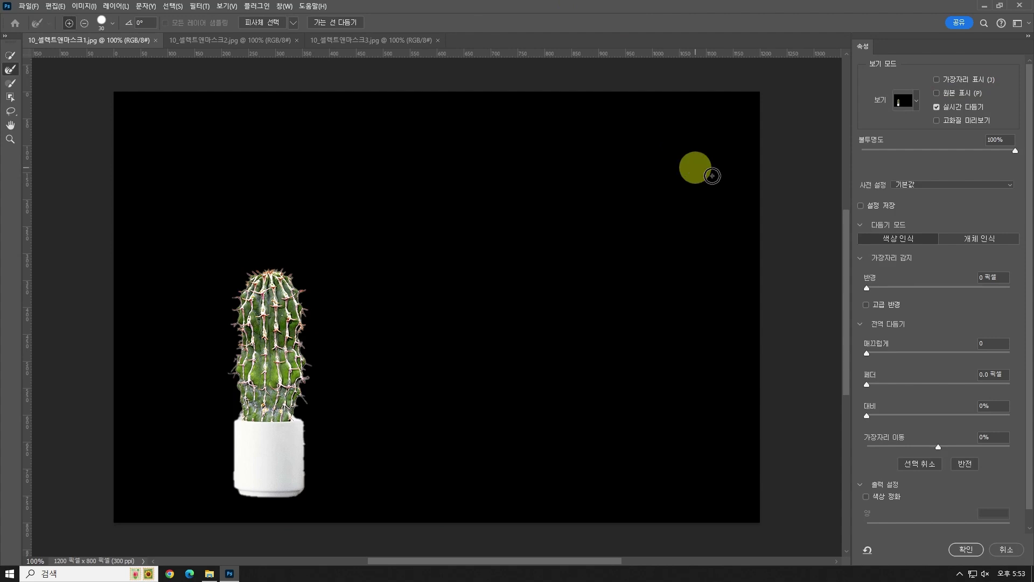
Preview the cactus selection in the On Black view at 50% opacity and switch the view mode to Onion Skin
{"action": "left_click", "coordinate": [916, 97]}
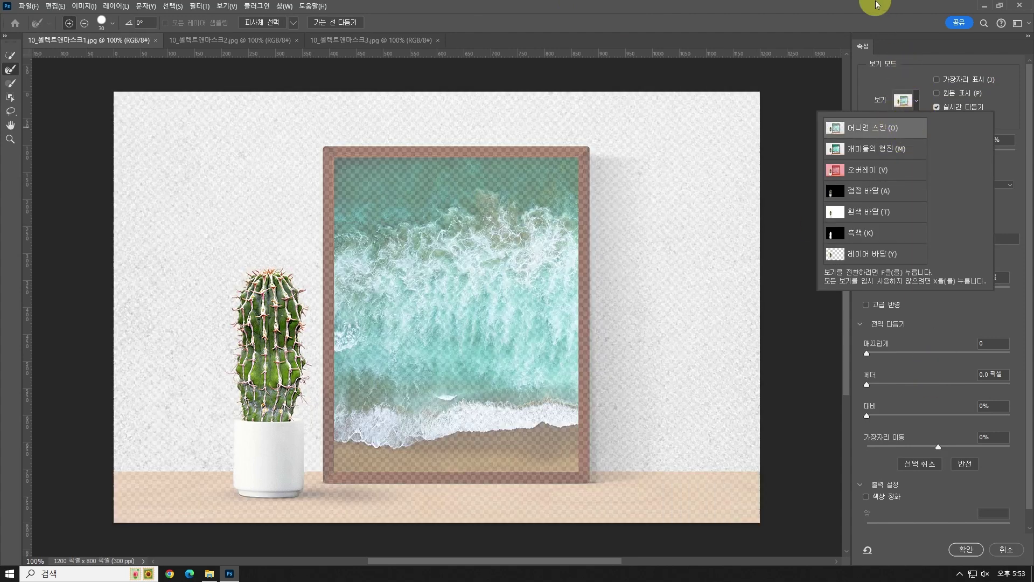
{"action": "scroll", "coordinate": [612, 277], "scroll_direction": "down", "scroll_amount": 1}
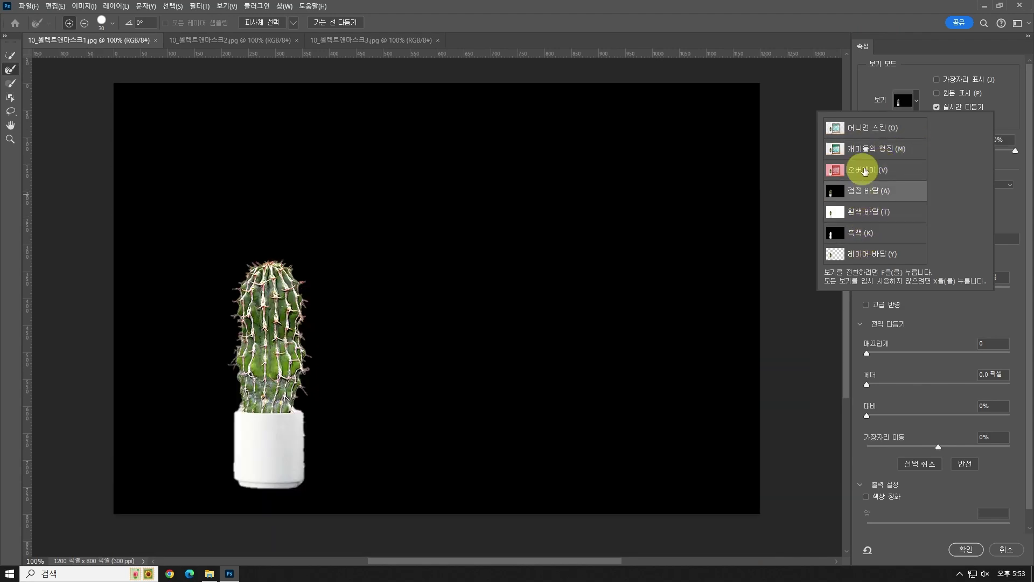
{"action": "left_click", "coordinate": [860, 191]}
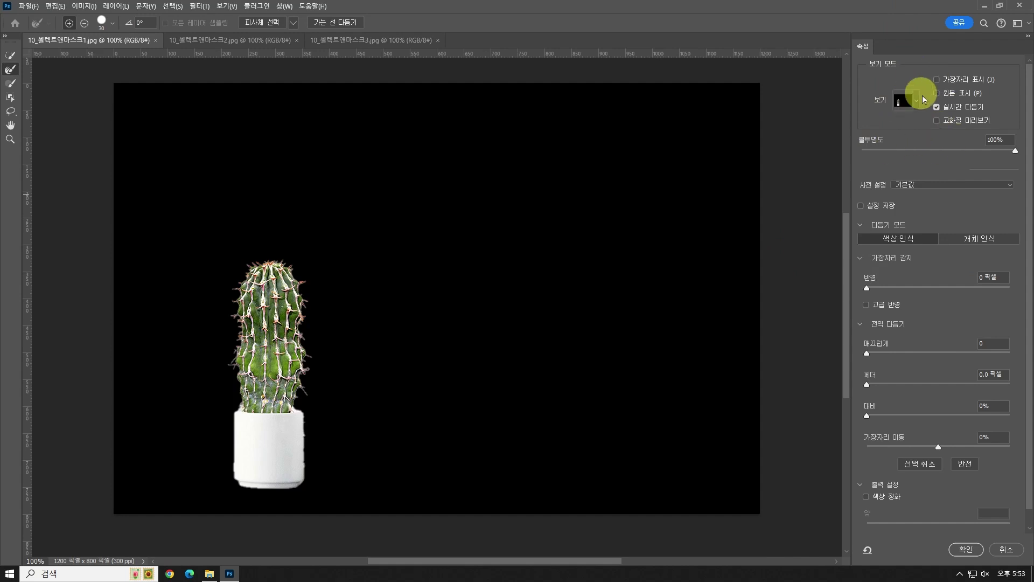
{"action": "left_click_drag", "start_coordinate": [942, 149], "coordinate": [939, 149]}
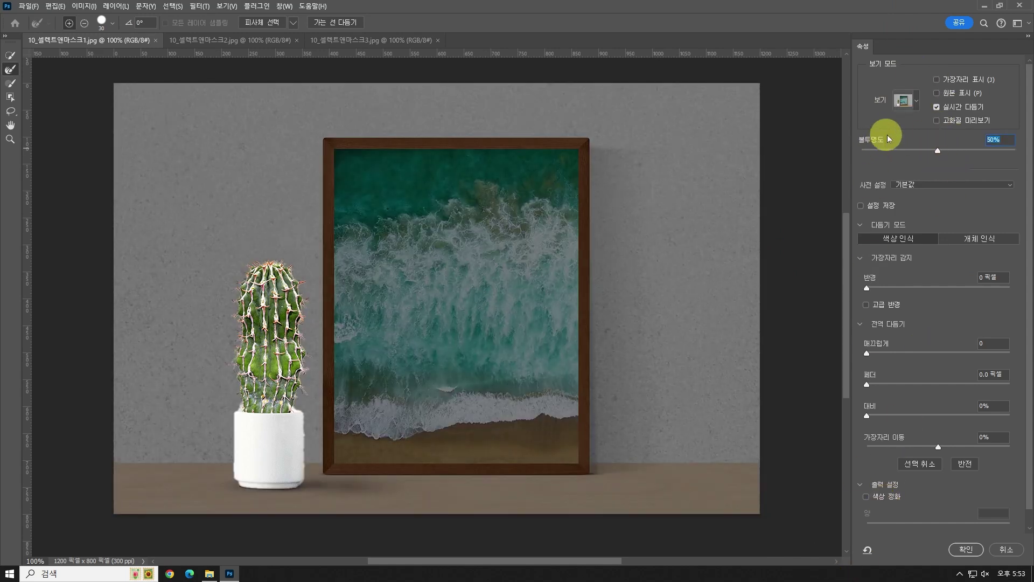
{"action": "left_click", "coordinate": [917, 96]}
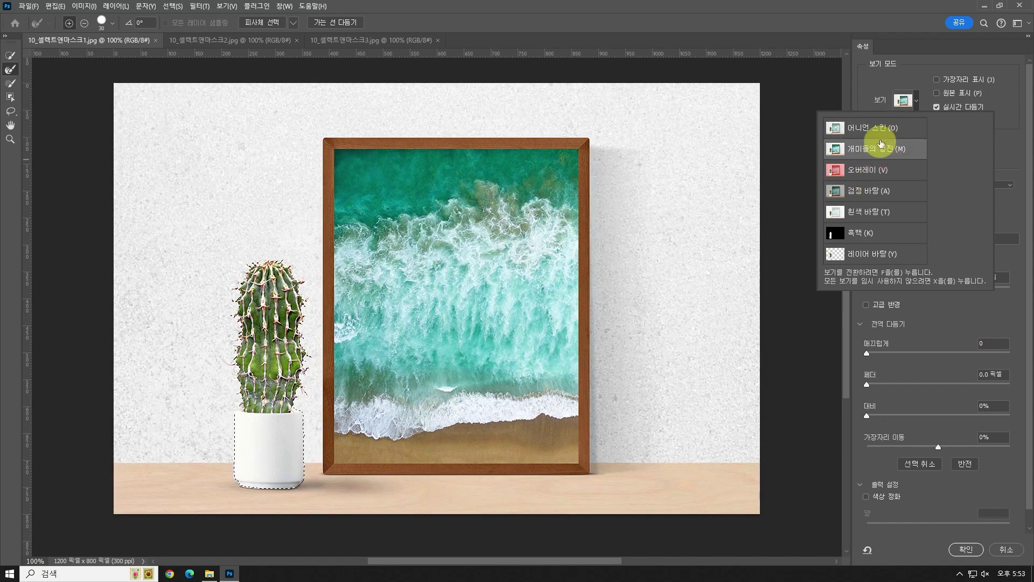
{"action": "left_click", "coordinate": [706, 6]}
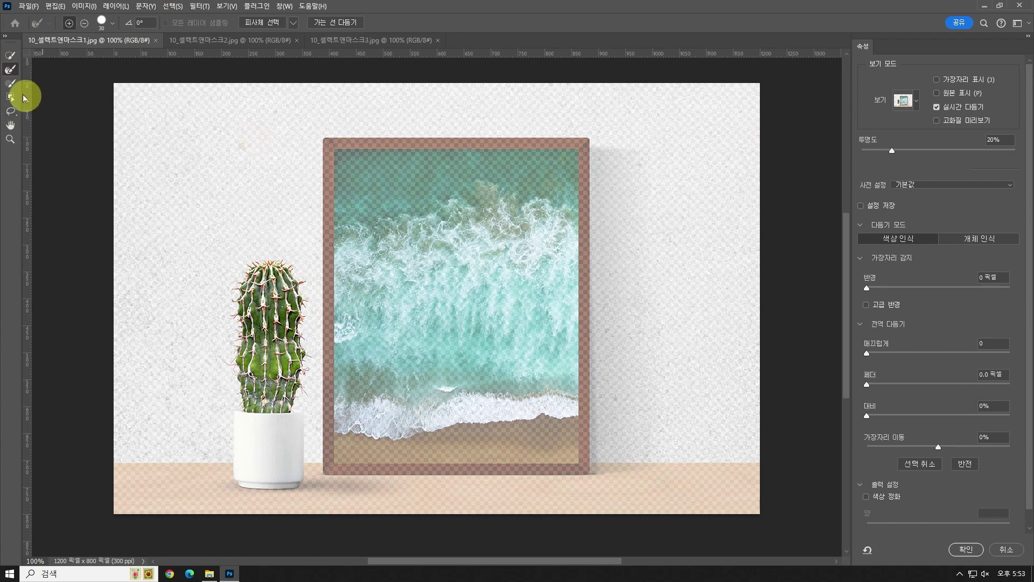
Try adding the framed picture to the selection with the Quick Selection tool, and undo the addition
{"action": "left_click", "coordinate": [12, 56]}
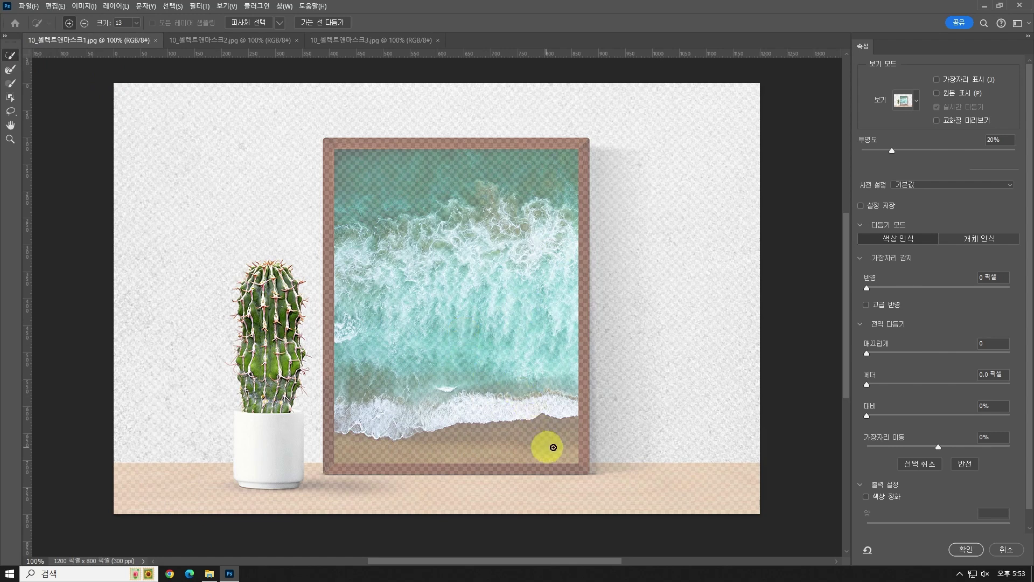
{"action": "mouse_move", "coordinate": [579, 465]}
{"action": "left_mouse_down"}
{"action": "mouse_move", "coordinate": [443, 451]}
{"action": "mouse_move", "coordinate": [446, 310]}
{"action": "mouse_move", "coordinate": [425, 260]}
{"action": "mouse_move", "coordinate": [391, 223]}
{"action": "mouse_move", "coordinate": [354, 448]}
{"action": "mouse_move", "coordinate": [333, 448]}
{"action": "mouse_move", "coordinate": [319, 269]}
{"action": "mouse_move", "coordinate": [333, 147]}
{"action": "mouse_move", "coordinate": [534, 149]}
{"action": "mouse_move", "coordinate": [556, 178]}
{"action": "mouse_move", "coordinate": [552, 387]}
{"action": "mouse_move", "coordinate": [415, 400]}
{"action": "mouse_move", "coordinate": [506, 387]}
{"action": "left_mouse_up"}
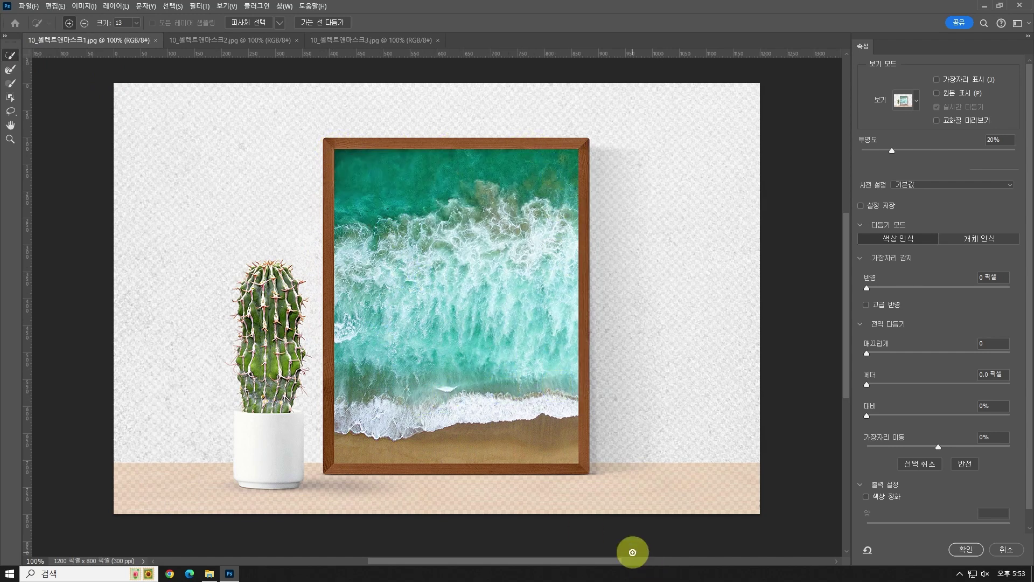
{"action": "left_click", "coordinate": [643, 536]}
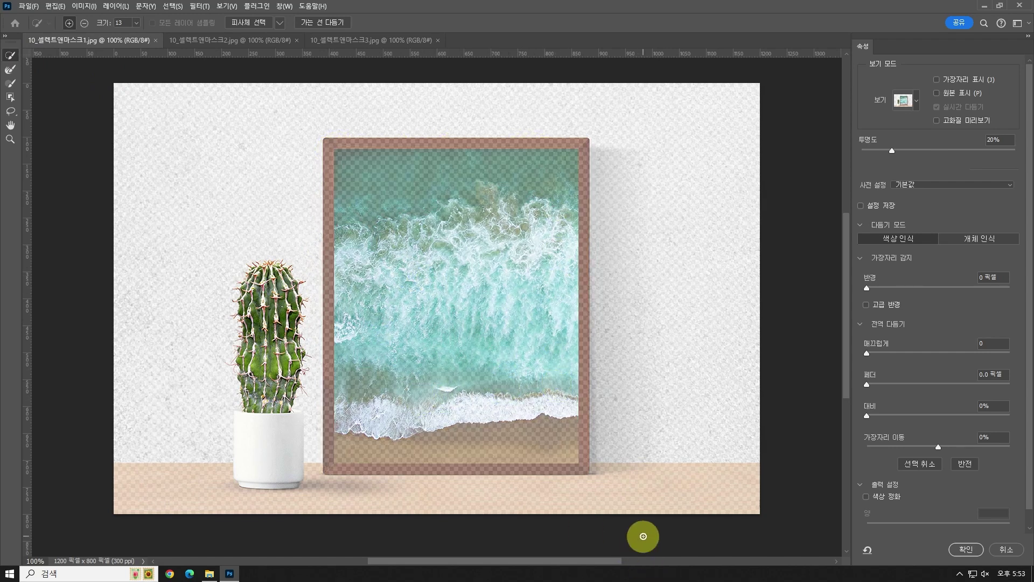
Choose the Refine Edge Brush for the cactus's spiny outline and enlarge the brush to size 60
{"action": "left_click", "coordinate": [9, 70]}
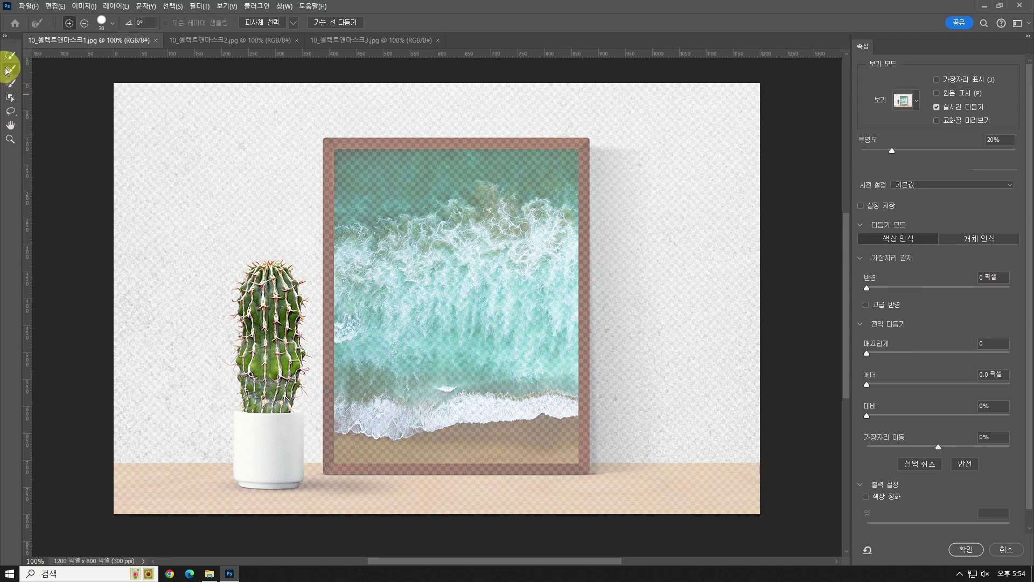
{"action": "left_click_drag", "start_coordinate": [254, 267], "coordinate": [279, 261]}
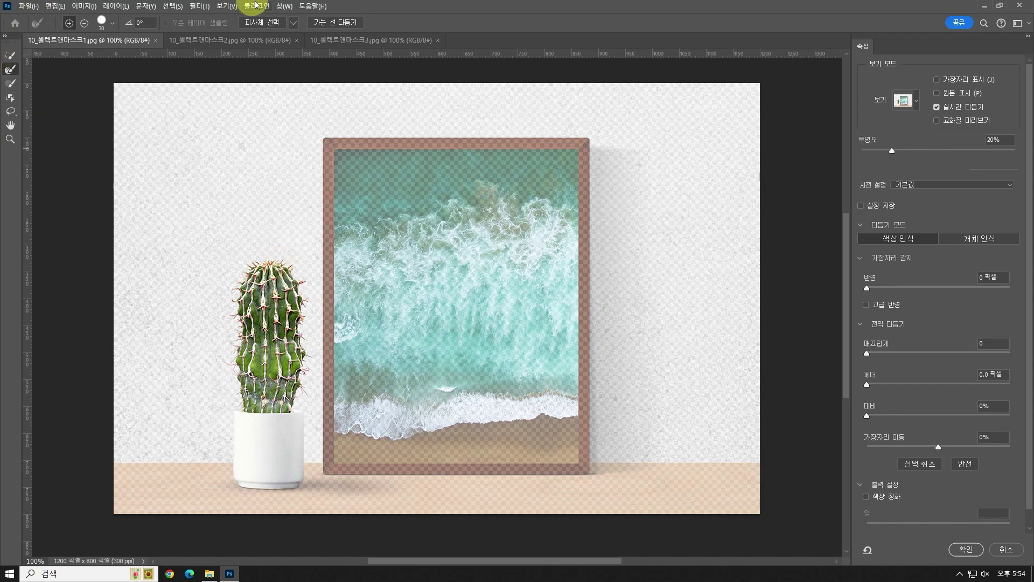
{"action": "left_click_drag", "start_coordinate": [272, 260], "coordinate": [277, 261]}
{"action": "key", "text": "bracketright"}
{"action": "key", "text": "bracketright"}
{"action": "key", "text": "bracketright"}
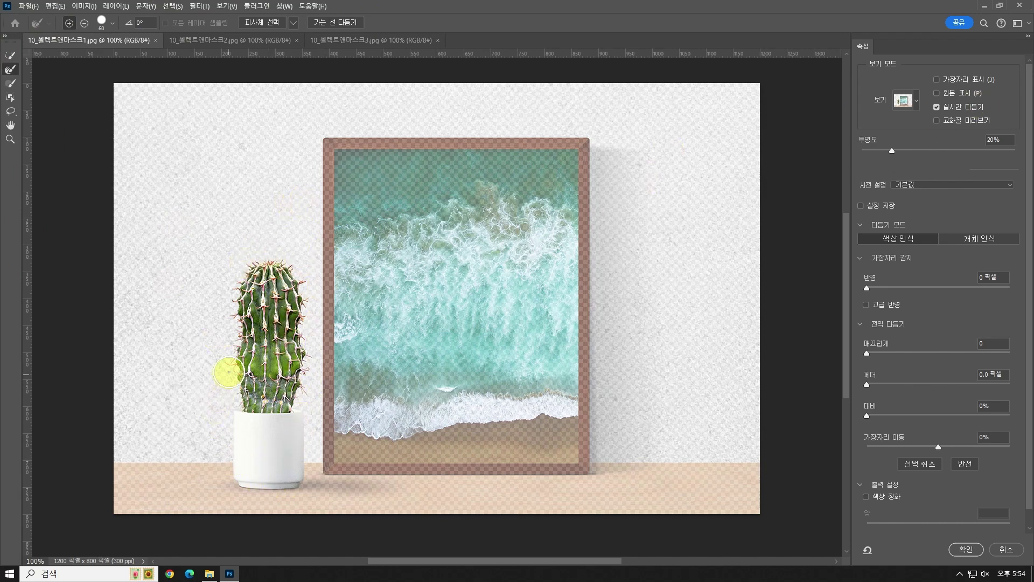
Display the selection in the On Black view with the opacity set to 80%
{"action": "left_click", "coordinate": [918, 99]}
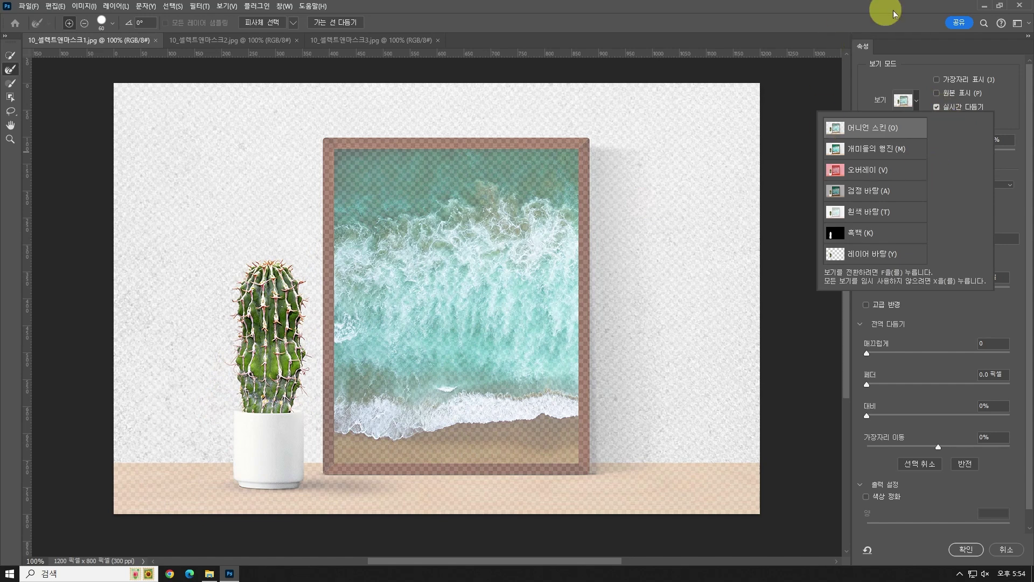
{"action": "left_click", "coordinate": [837, 11]}
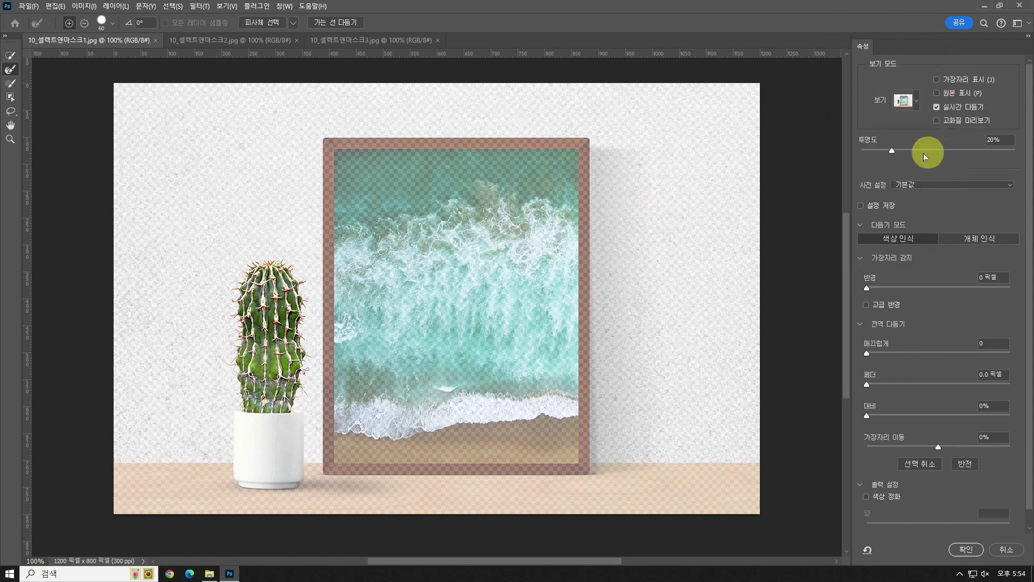
{"action": "left_click", "coordinate": [916, 101]}
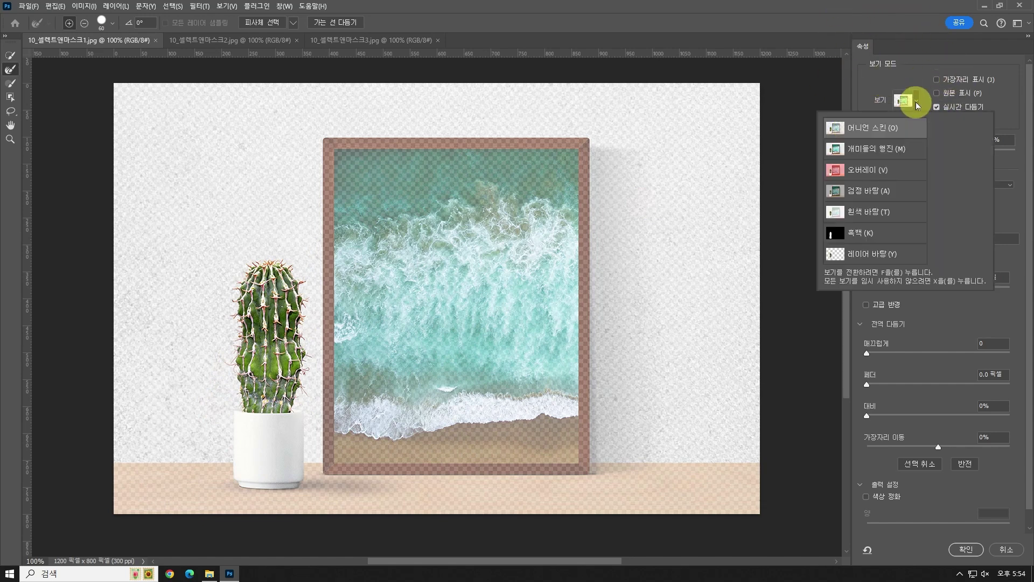
{"action": "left_click", "coordinate": [887, 193]}
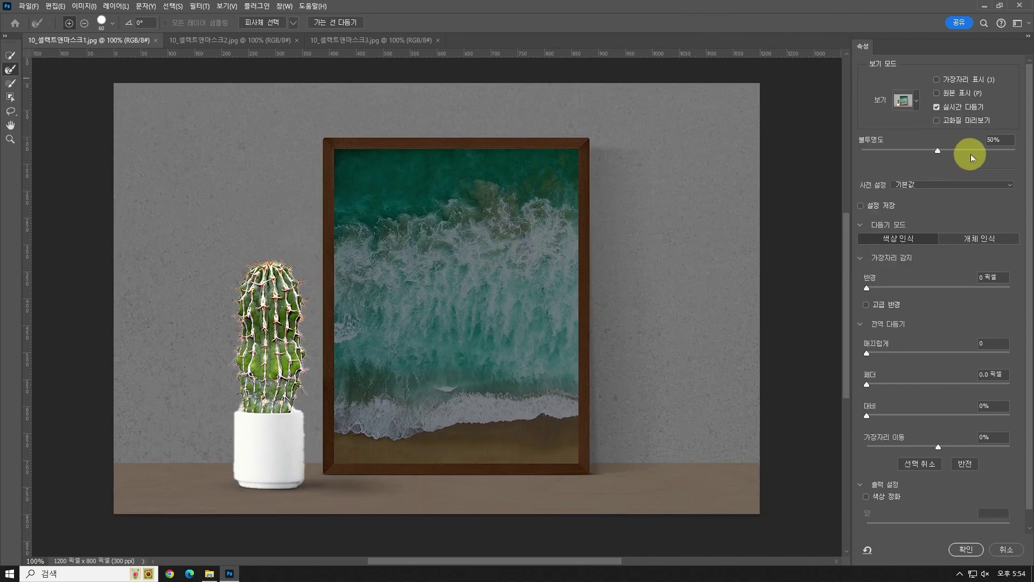
{"action": "mouse_move", "coordinate": [971, 150]}
{"action": "left_mouse_down"}
{"action": "mouse_move", "coordinate": [994, 154]}
{"action": "mouse_move", "coordinate": [906, 150]}
{"action": "mouse_move", "coordinate": [986, 149]}
{"action": "left_mouse_up"}
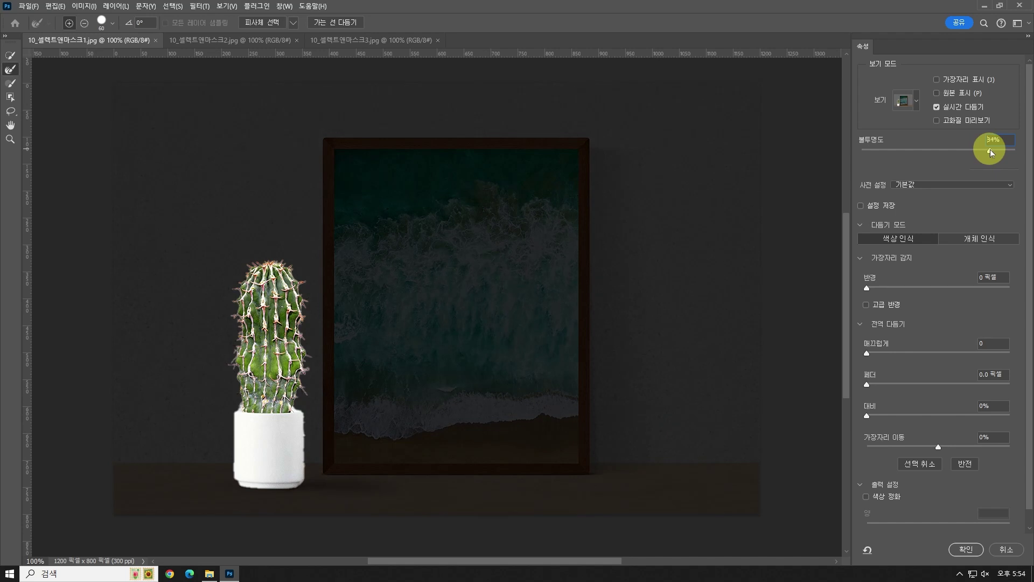
{"action": "left_click_drag", "start_coordinate": [986, 153], "coordinate": [985, 151]}
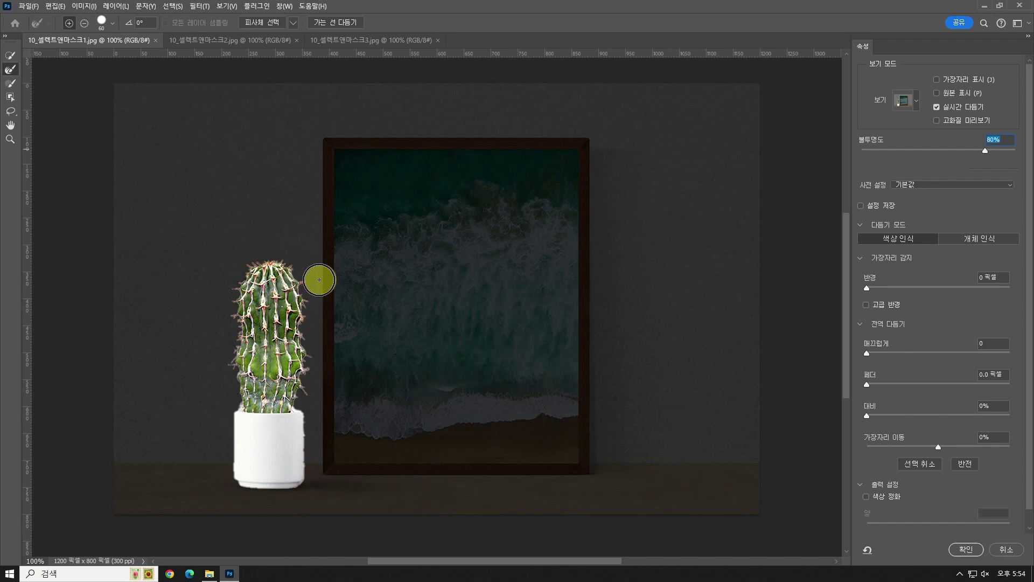
Refine the edges around the cactus and pot with the Refine Edge Brush, and paint the surrounding area into the selection with the Brush tool
{"action": "mouse_move", "coordinate": [288, 265]}
{"action": "left_mouse_down"}
{"action": "mouse_move", "coordinate": [299, 477]}
{"action": "mouse_move", "coordinate": [242, 542]}
{"action": "mouse_move", "coordinate": [220, 511]}
{"action": "mouse_move", "coordinate": [236, 492]}
{"action": "mouse_move", "coordinate": [238, 282]}
{"action": "left_mouse_up"}
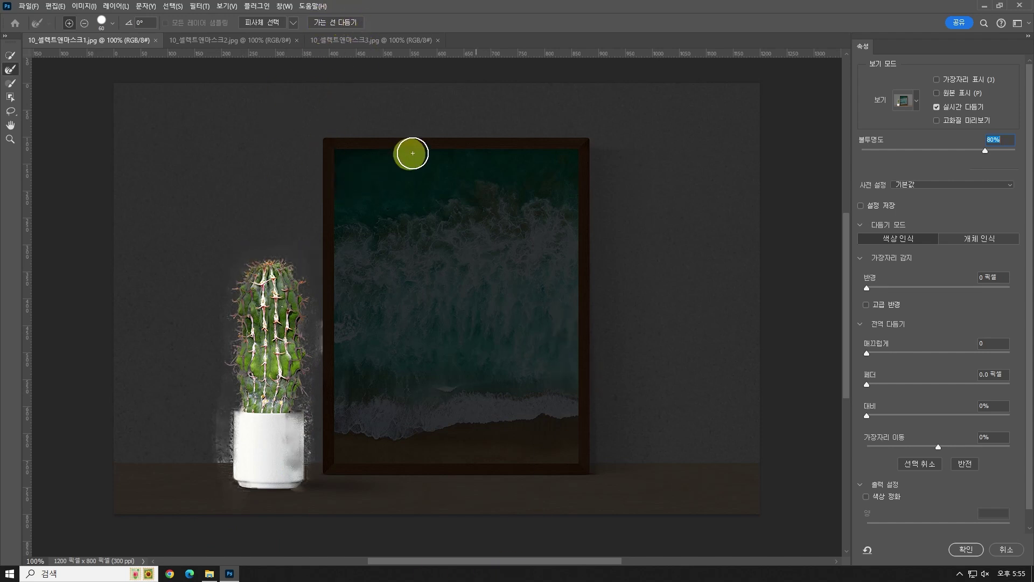
{"action": "left_click", "coordinate": [332, 23]}
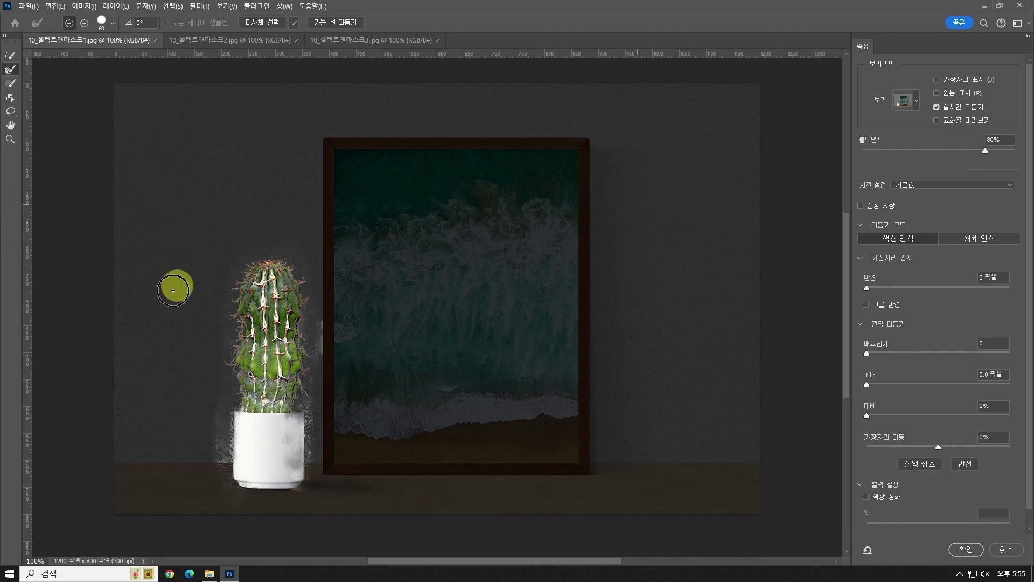
{"action": "left_click", "coordinate": [11, 83]}
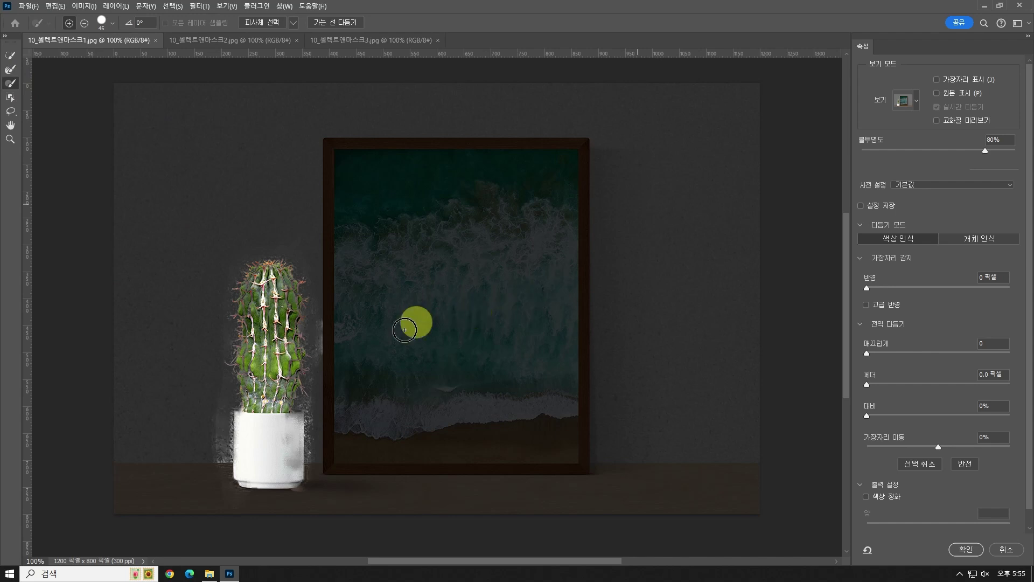
{"action": "mouse_move", "coordinate": [298, 475]}
{"action": "left_mouse_down"}
{"action": "mouse_move", "coordinate": [305, 313]}
{"action": "mouse_move", "coordinate": [278, 264]}
{"action": "mouse_move", "coordinate": [255, 262]}
{"action": "mouse_move", "coordinate": [232, 296]}
{"action": "mouse_move", "coordinate": [223, 353]}
{"action": "mouse_move", "coordinate": [227, 487]}
{"action": "mouse_move", "coordinate": [277, 489]}
{"action": "mouse_move", "coordinate": [303, 473]}
{"action": "mouse_move", "coordinate": [311, 414]}
{"action": "mouse_move", "coordinate": [307, 277]}
{"action": "mouse_move", "coordinate": [273, 261]}
{"action": "mouse_move", "coordinate": [242, 272]}
{"action": "left_mouse_up"}
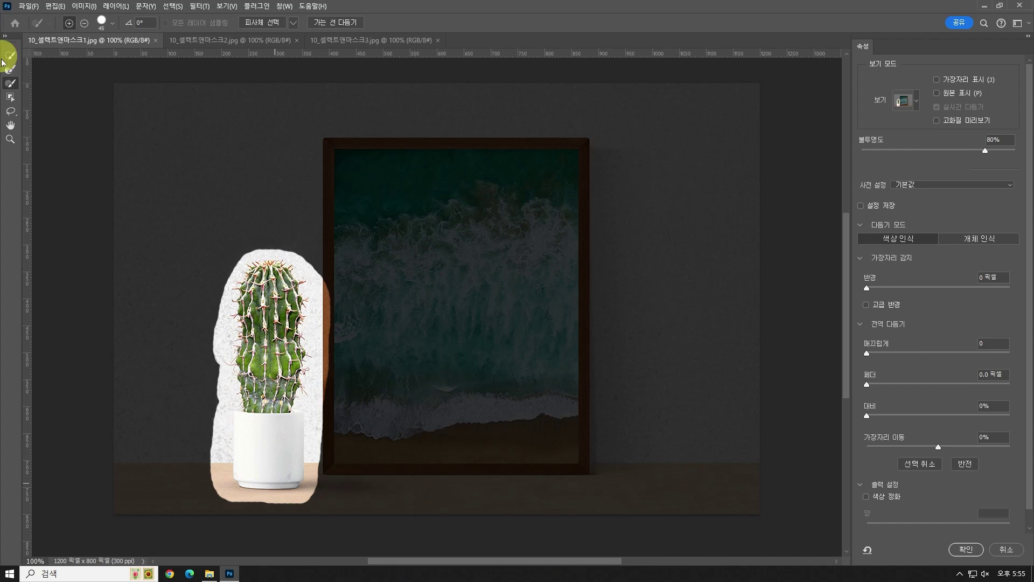
Add the whole framed picture to the selection with the Object Selection tool
{"action": "left_click", "coordinate": [10, 98]}
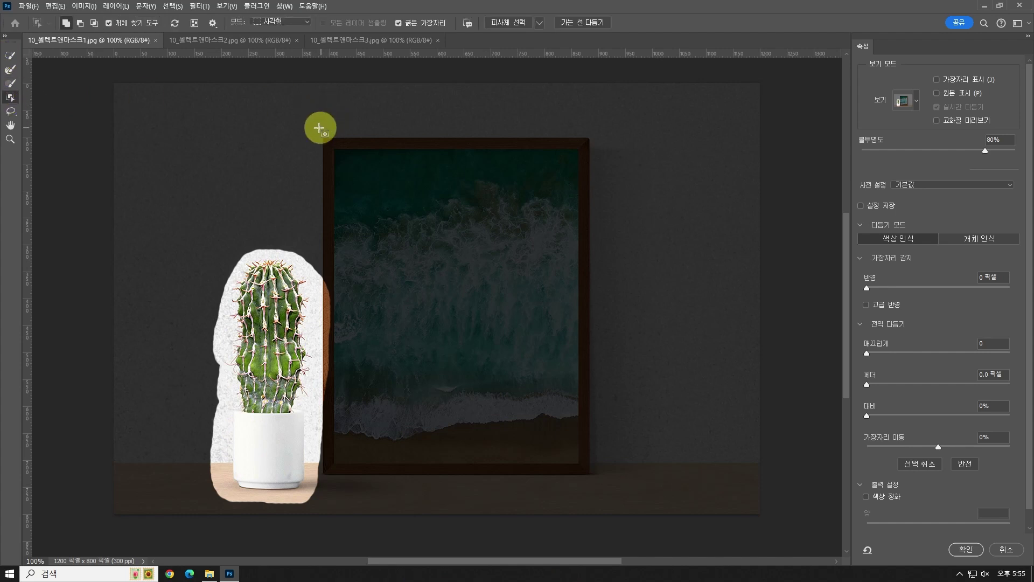
{"action": "left_click_drag", "start_coordinate": [316, 127], "coordinate": [610, 477]}
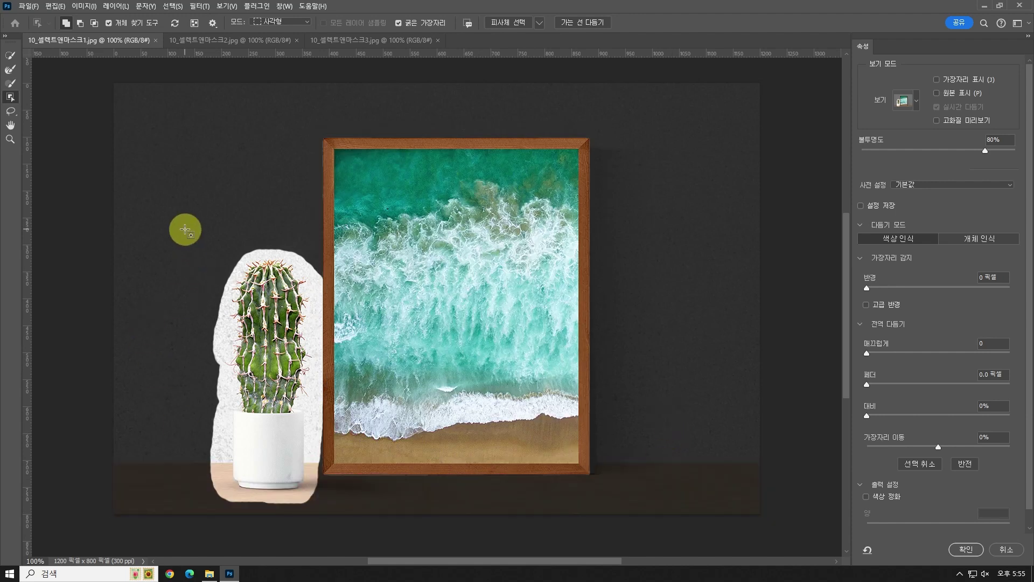
{"action": "left_click_drag", "start_coordinate": [150, 110], "coordinate": [673, 571]}
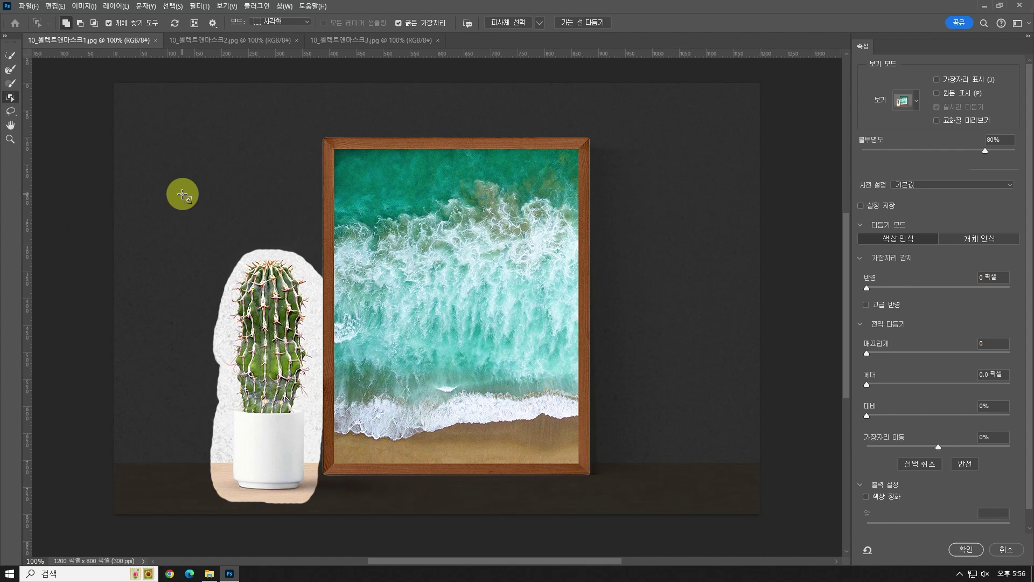
Remove a freehand area at the framed picture's upper-left corner from the selection with the Lasso tool, and switch to the Quick Selection tool
{"action": "left_click", "coordinate": [10, 111]}
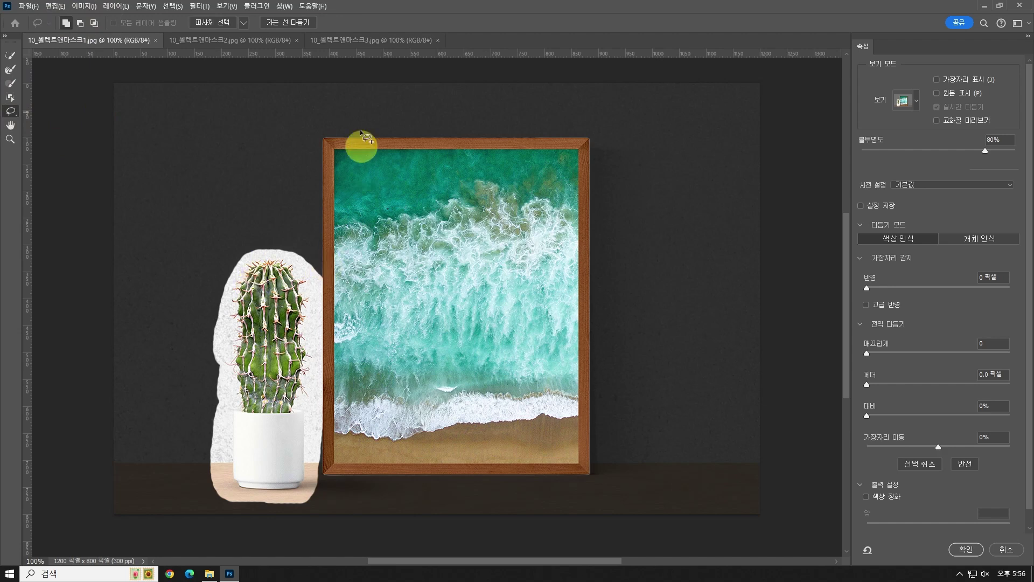
{"action": "mouse_move", "coordinate": [312, 109]}
{"action": "left_mouse_down"}
{"action": "mouse_move", "coordinate": [341, 238]}
{"action": "mouse_move", "coordinate": [307, 107]}
{"action": "mouse_move", "coordinate": [399, 104]}
{"action": "mouse_move", "coordinate": [363, 250]}
{"action": "mouse_move", "coordinate": [227, 125]}
{"action": "mouse_move", "coordinate": [285, 98]}
{"action": "left_mouse_up"}
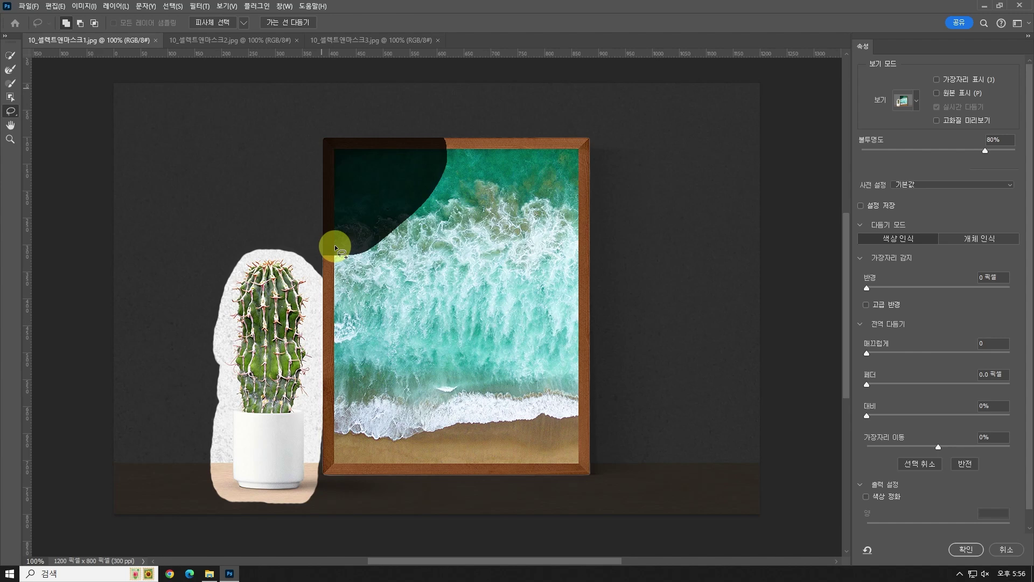
{"action": "left_click_drag", "start_coordinate": [335, 245], "coordinate": [334, 245]}
{"action": "left_click", "coordinate": [11, 55]}
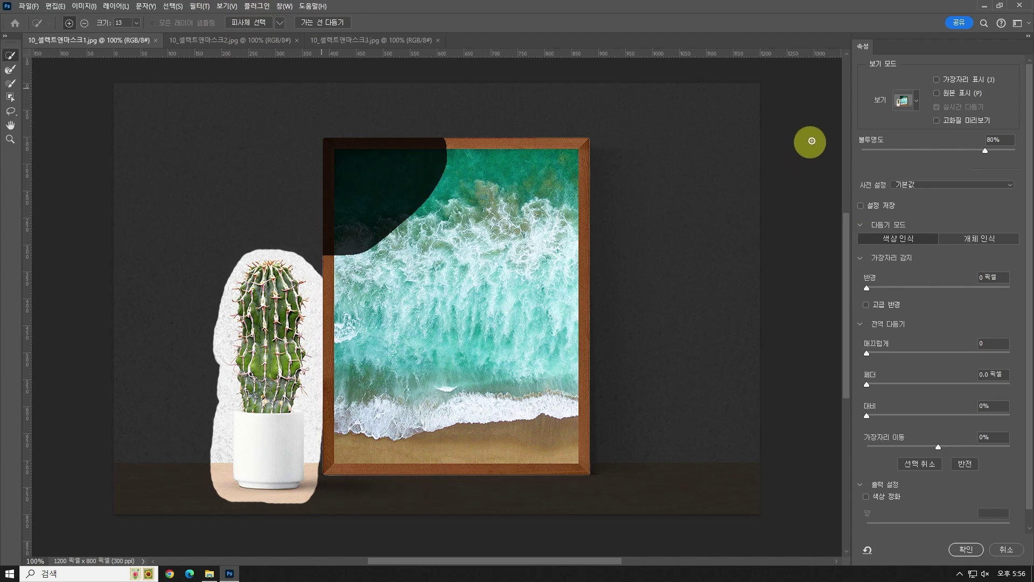
Set the On Black view's opacity to 100%, and switch the selection preview to the On White view
{"action": "left_click", "coordinate": [915, 99]}
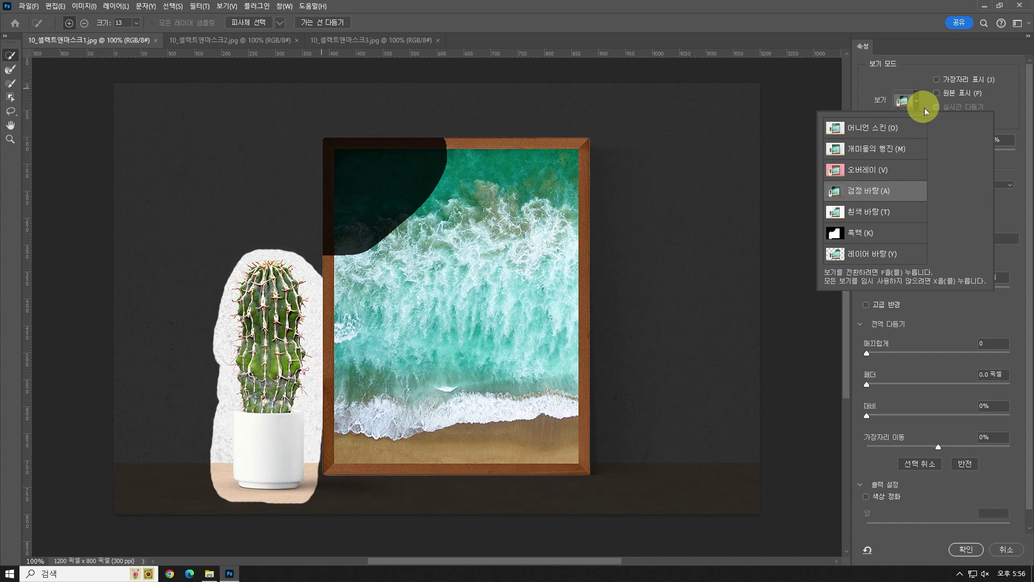
{"action": "left_click", "coordinate": [878, 193]}
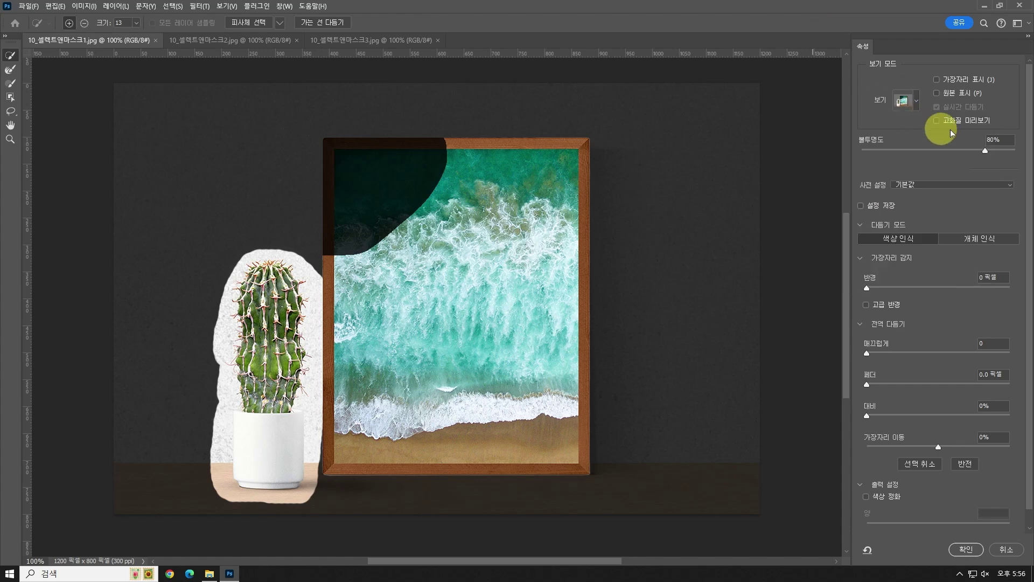
{"action": "left_click_drag", "start_coordinate": [988, 152], "coordinate": [1027, 156]}
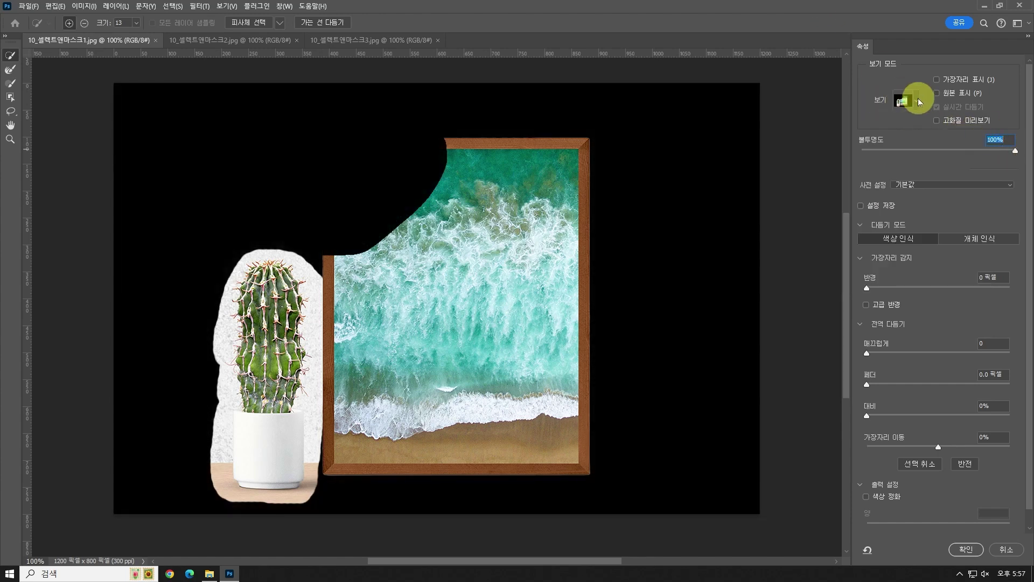
{"action": "left_click", "coordinate": [917, 99]}
{"action": "left_click", "coordinate": [1009, 145]}
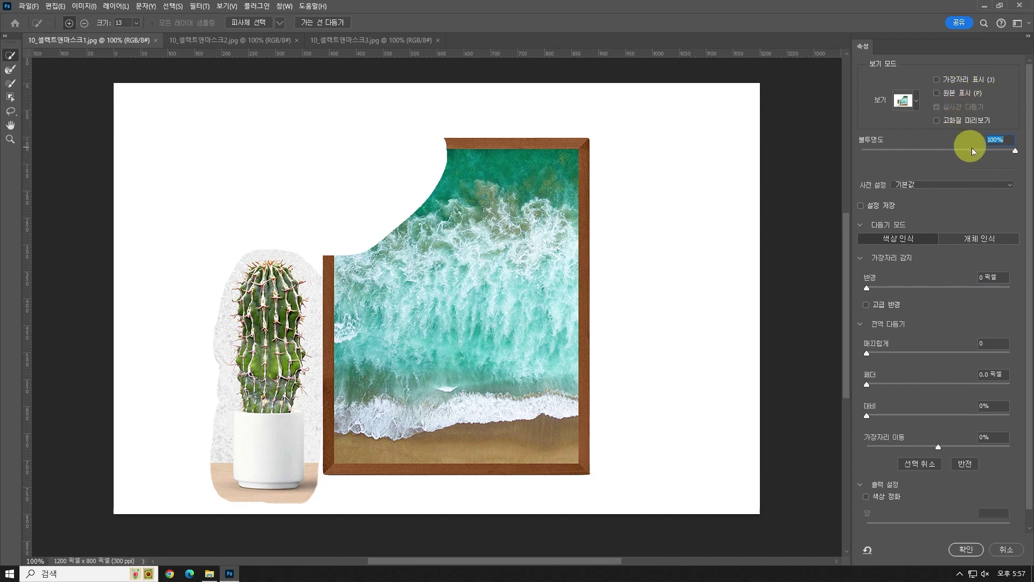
Check the selection with Show Edge and Show Original, turning each option on and off again
{"action": "left_click", "coordinate": [972, 81]}
{"action": "left_click", "coordinate": [973, 81]}
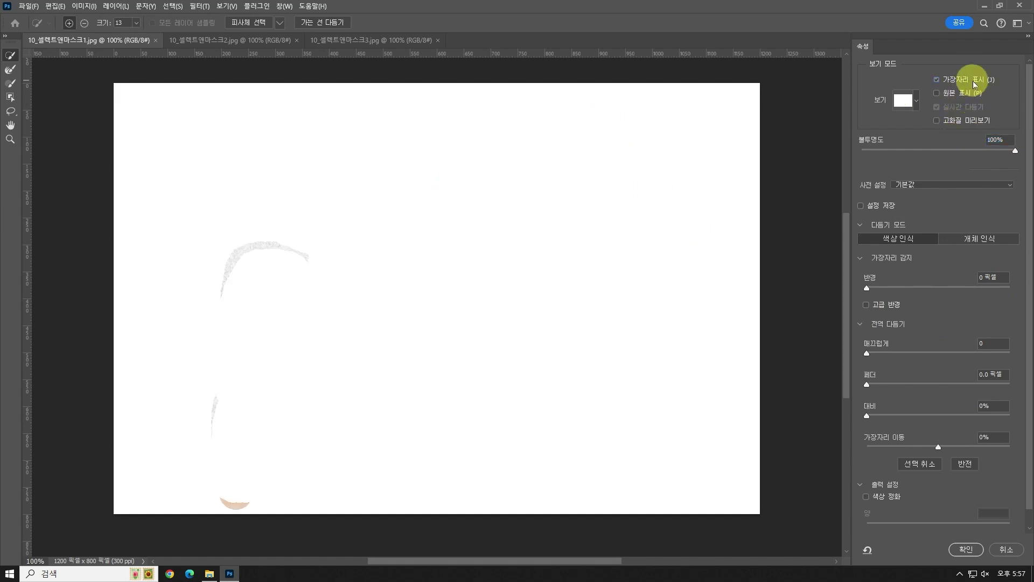
{"action": "left_click", "coordinate": [962, 94]}
{"action": "left_click", "coordinate": [962, 95]}
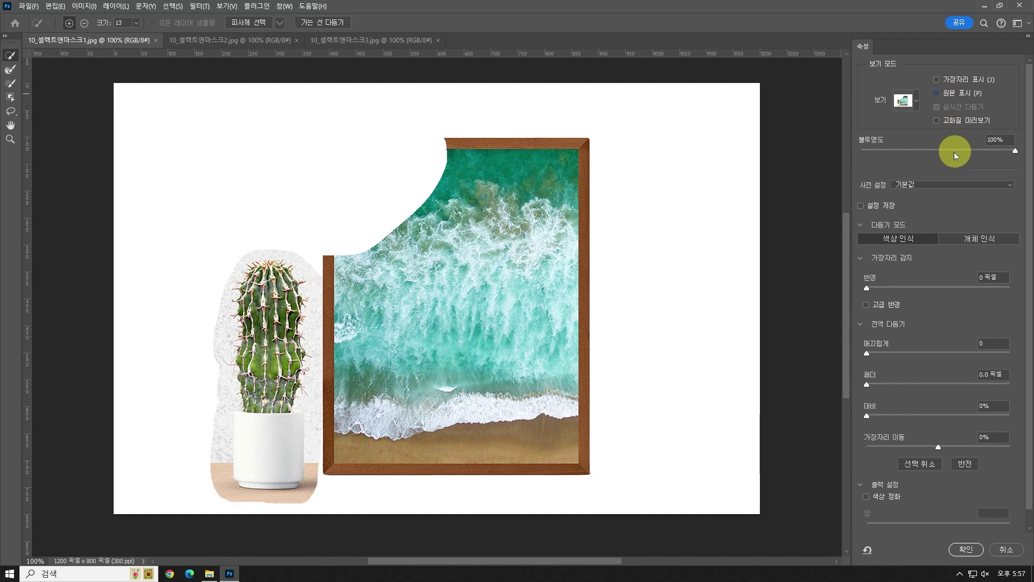
{"action": "left_click", "coordinate": [965, 187]}
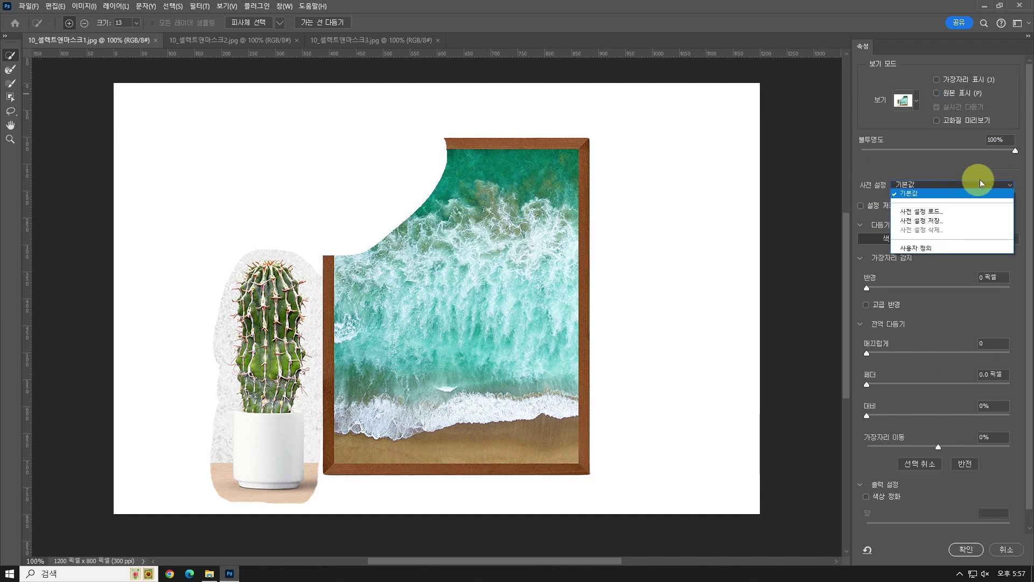
{"action": "left_click", "coordinate": [956, 163]}
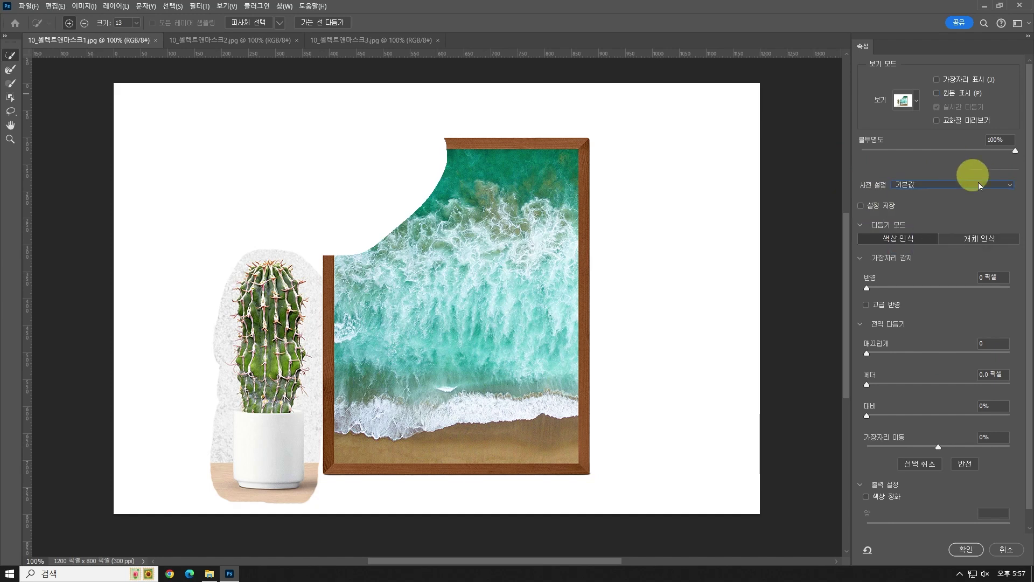
{"action": "left_click", "coordinate": [927, 185]}
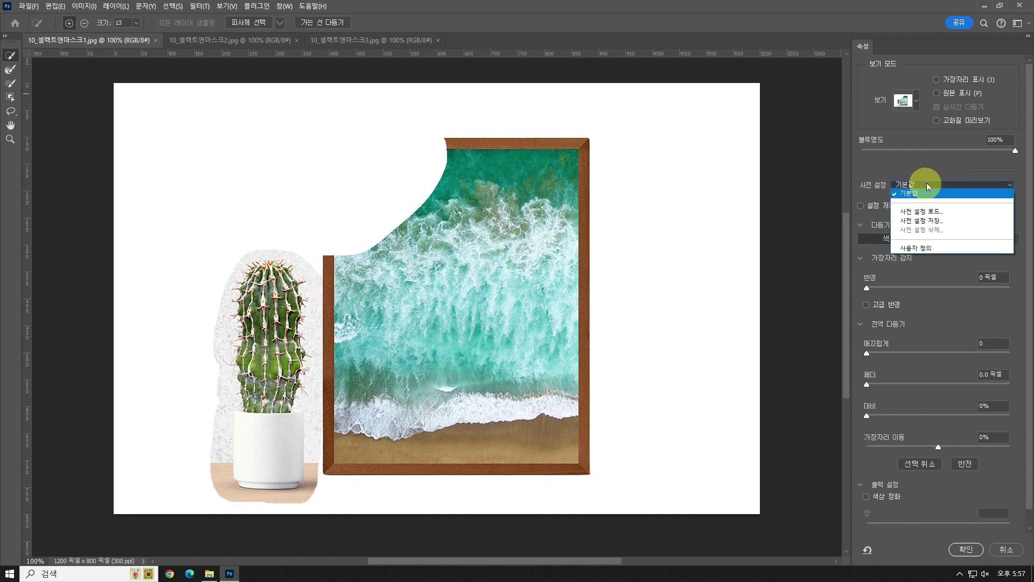
{"action": "left_click", "coordinate": [952, 164]}
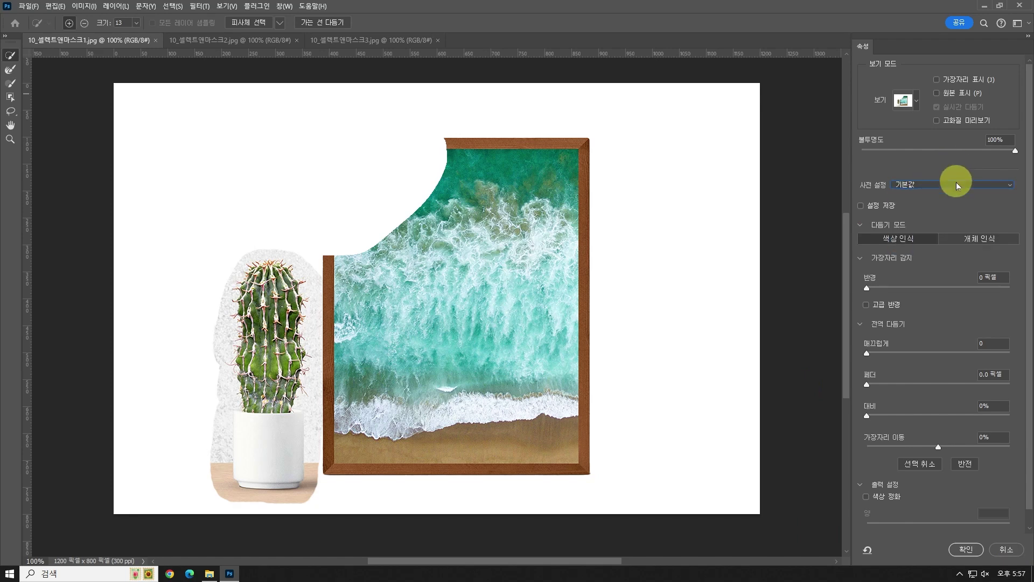
{"action": "left_click", "coordinate": [956, 183]}
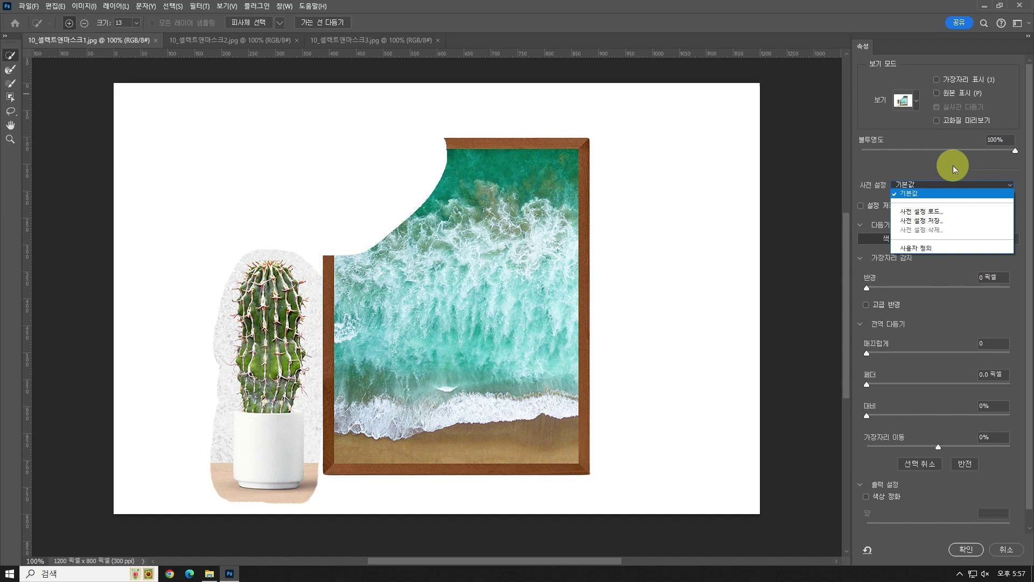
{"action": "left_click", "coordinate": [952, 166]}
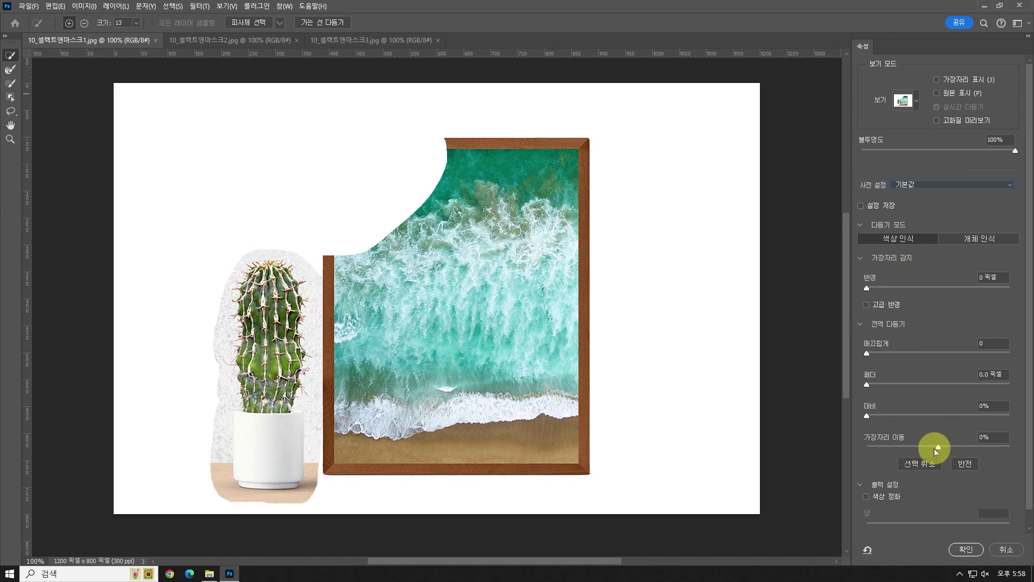
Set Shift Edge to -6% and Contrast to 35% for the cactus and picture selection
{"action": "mouse_move", "coordinate": [936, 447]}
{"action": "left_mouse_down"}
{"action": "mouse_move", "coordinate": [893, 455]}
{"action": "mouse_move", "coordinate": [956, 461]}
{"action": "mouse_move", "coordinate": [858, 449]}
{"action": "mouse_move", "coordinate": [987, 435]}
{"action": "mouse_move", "coordinate": [868, 444]}
{"action": "mouse_move", "coordinate": [948, 451]}
{"action": "mouse_move", "coordinate": [864, 455]}
{"action": "mouse_move", "coordinate": [961, 451]}
{"action": "mouse_move", "coordinate": [910, 449]}
{"action": "mouse_move", "coordinate": [965, 442]}
{"action": "mouse_move", "coordinate": [929, 457]}
{"action": "left_mouse_up"}
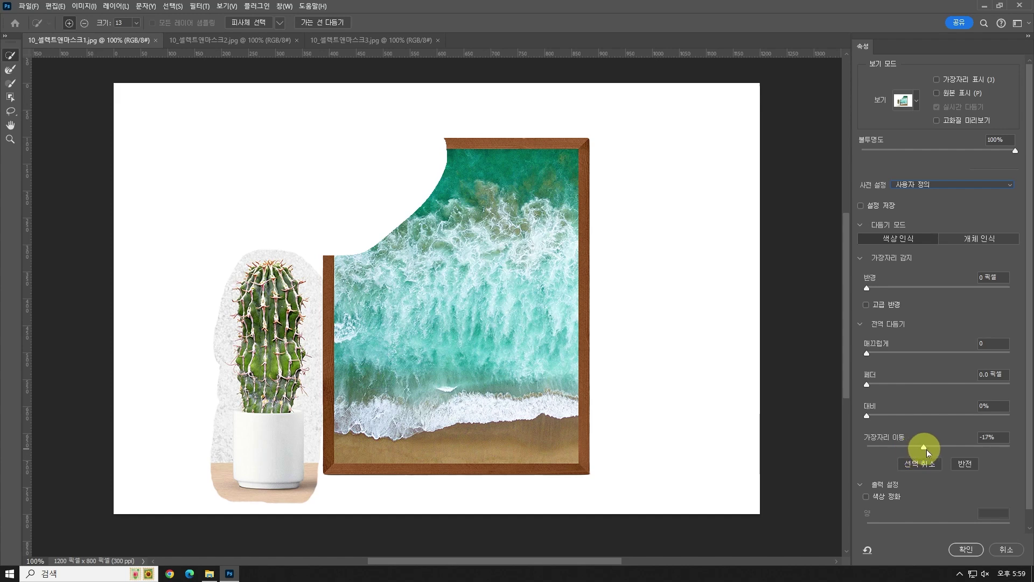
{"action": "left_click_drag", "start_coordinate": [911, 452], "coordinate": [934, 455]}
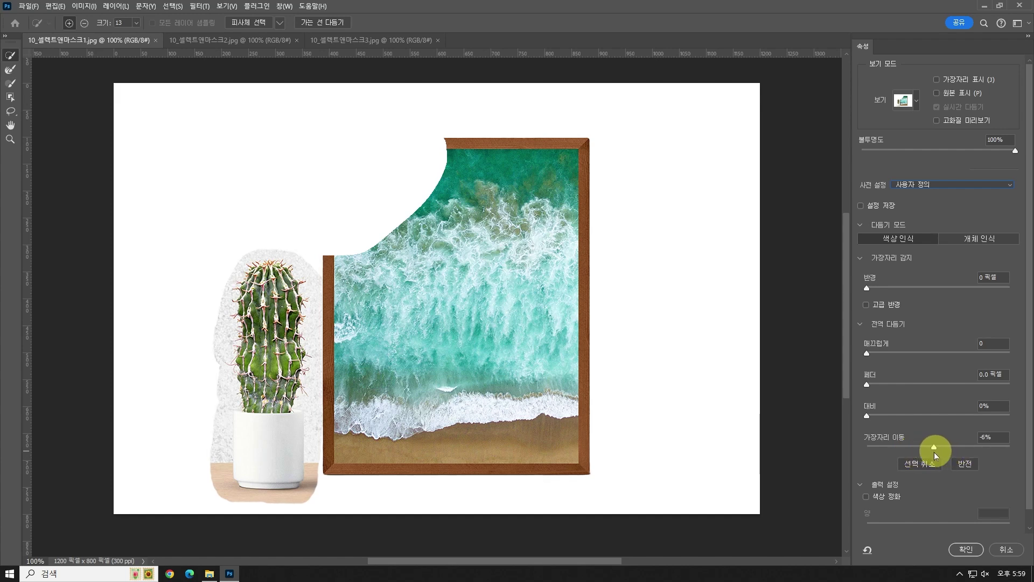
{"action": "left_click", "coordinate": [884, 418]}
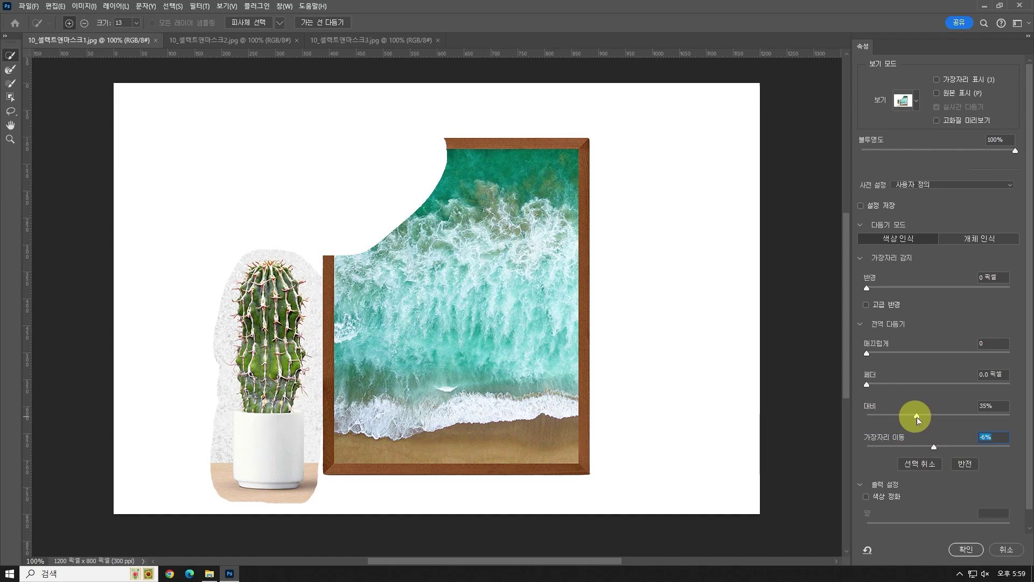
{"action": "left_click_drag", "start_coordinate": [925, 418], "coordinate": [945, 419]}
{"action": "left_click_drag", "start_coordinate": [945, 421], "coordinate": [916, 417]}
Try out Feather, Smooth and edge detection Radius on the selection's edges, and return all three to 0
{"action": "mouse_move", "coordinate": [867, 384]}
{"action": "left_mouse_down"}
{"action": "mouse_move", "coordinate": [957, 386]}
{"action": "mouse_move", "coordinate": [866, 389]}
{"action": "left_mouse_up"}
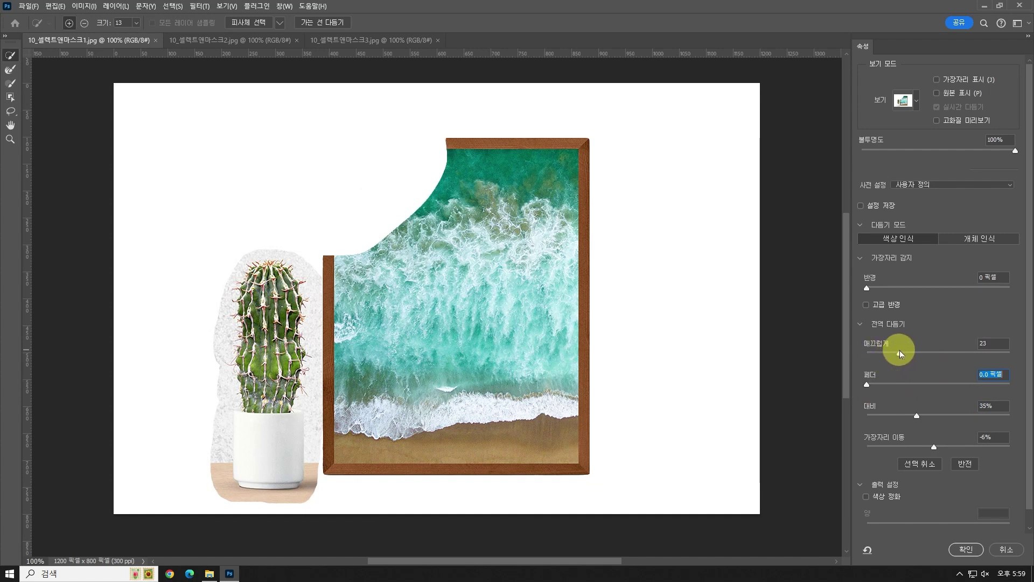
{"action": "left_click_drag", "start_coordinate": [914, 354], "coordinate": [836, 358]}
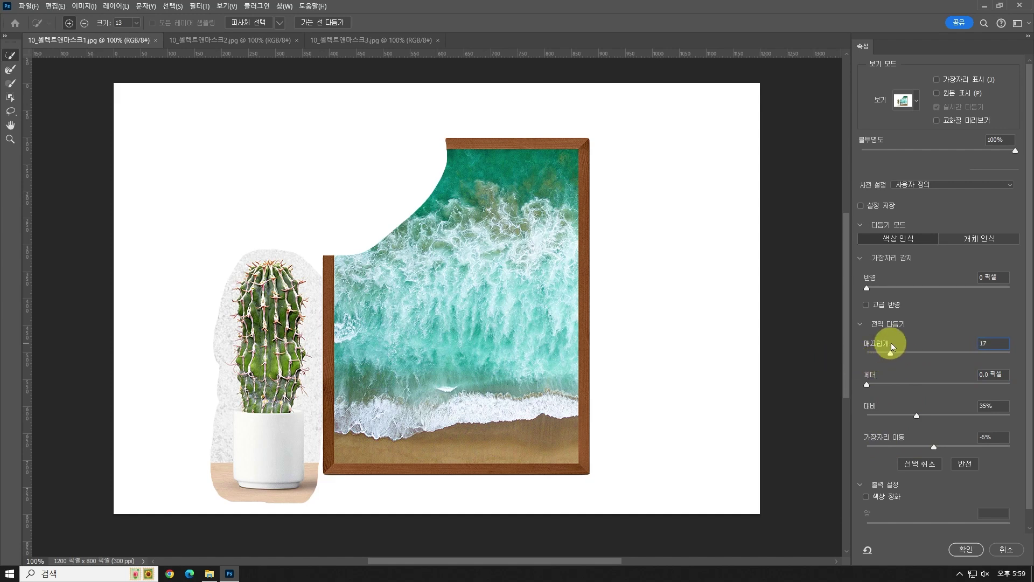
{"action": "left_click_drag", "start_coordinate": [891, 345], "coordinate": [900, 343]}
{"action": "left_click_drag", "start_coordinate": [921, 353], "coordinate": [945, 354]}
{"action": "left_click_drag", "start_coordinate": [930, 357], "coordinate": [826, 359]}
{"action": "left_click_drag", "start_coordinate": [884, 289], "coordinate": [897, 293]}
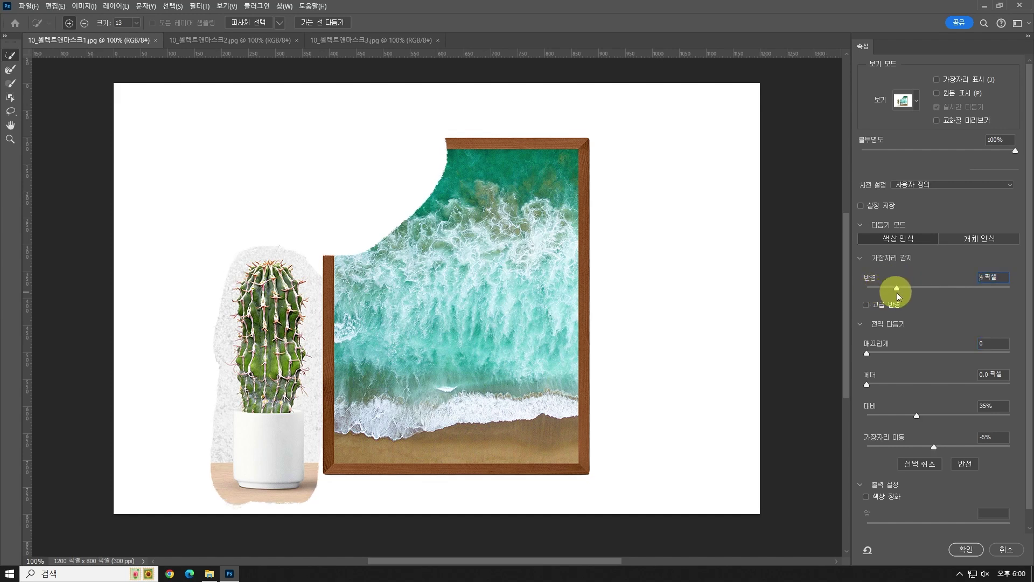
{"action": "key", "text": "Return"}
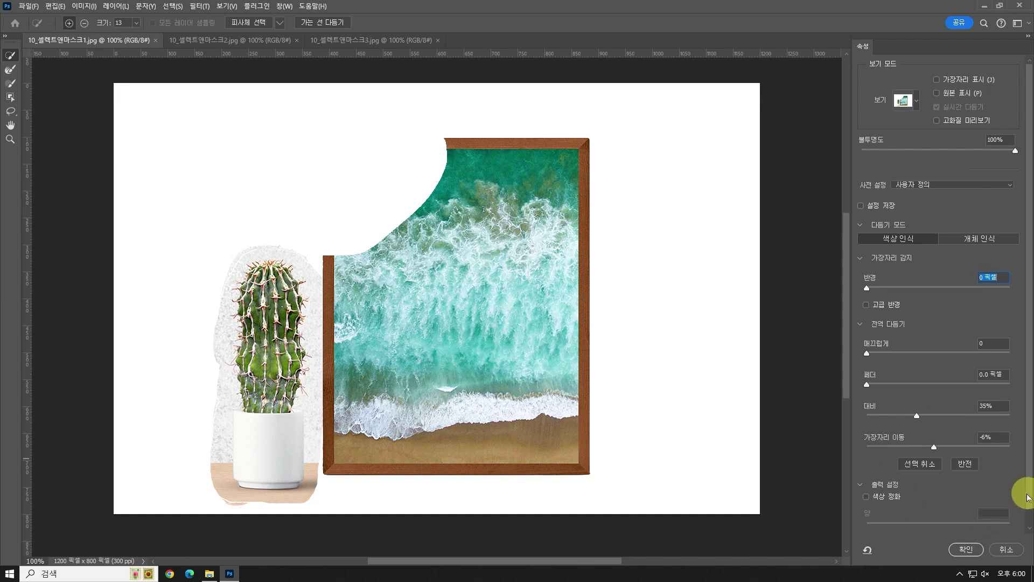
Enable Decontaminate Colors in the output settings and set its amount to 87%
{"action": "scroll", "coordinate": [1026, 544], "scroll_direction": "down", "scroll_amount": 1}
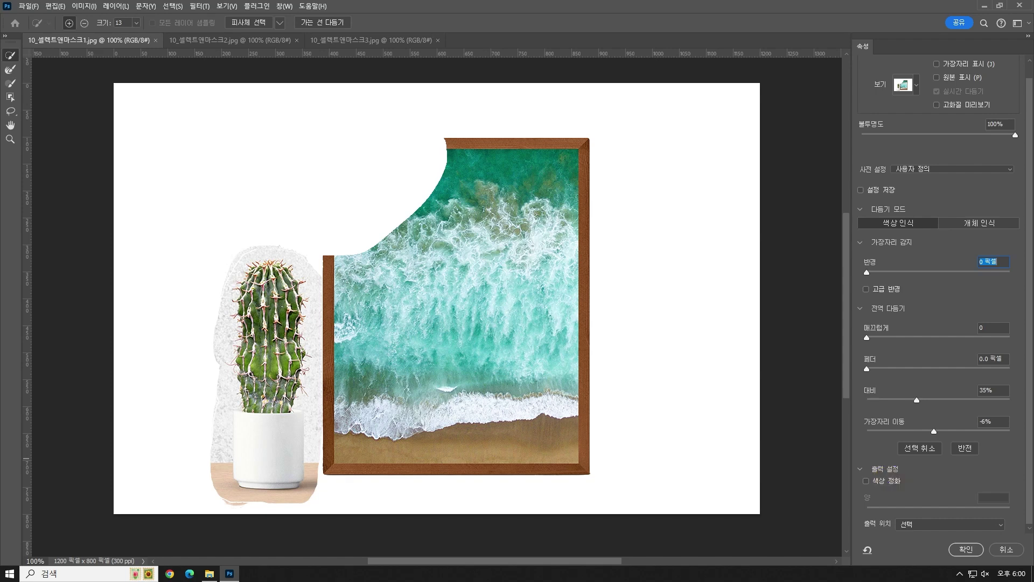
{"action": "left_click", "coordinate": [867, 480]}
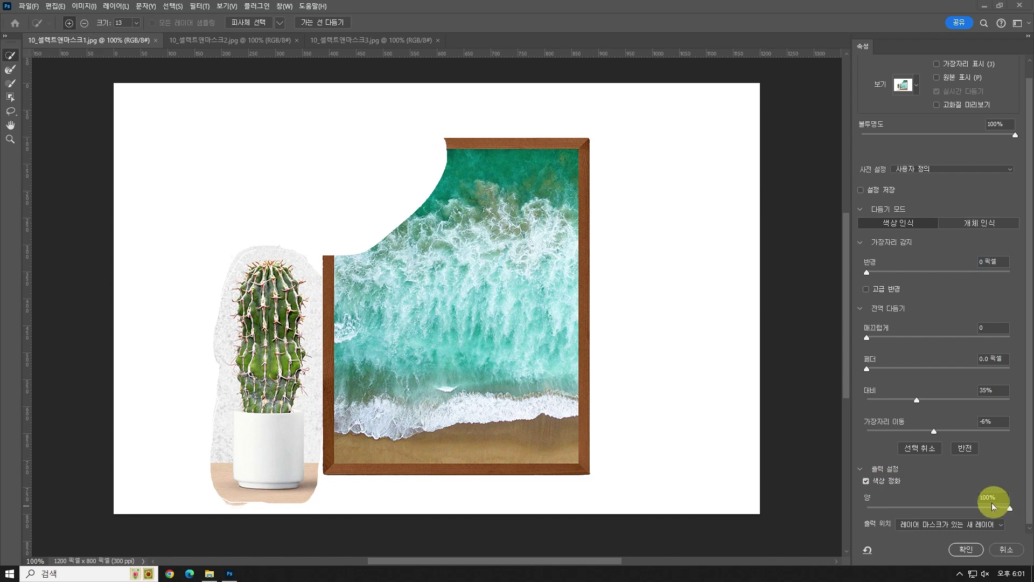
{"action": "mouse_move", "coordinate": [999, 507]}
{"action": "left_mouse_down"}
{"action": "mouse_move", "coordinate": [990, 506]}
{"action": "mouse_move", "coordinate": [1013, 508]}
{"action": "left_mouse_up"}
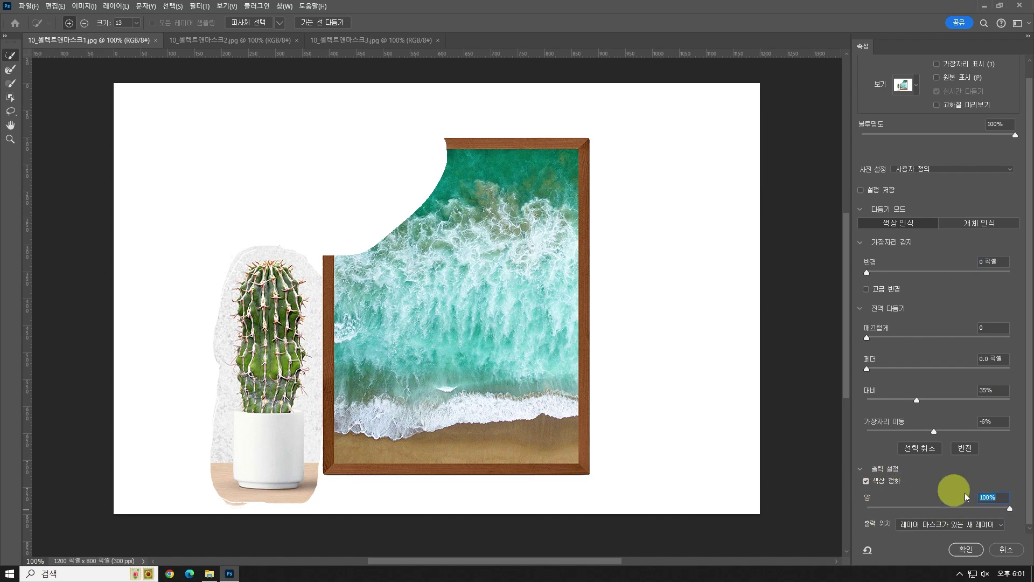
{"action": "type", "text": "87"}
{"action": "key", "text": "Return"}
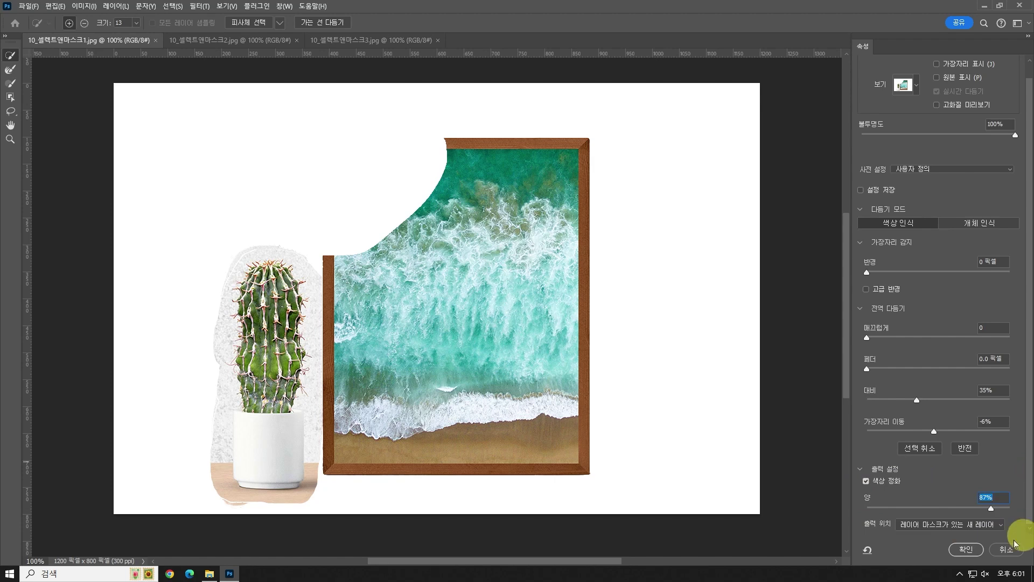
Look through the output destinations, leave Select and Mask without applying the refinements, and deselect the pot in the image
{"action": "left_click", "coordinate": [968, 528]}
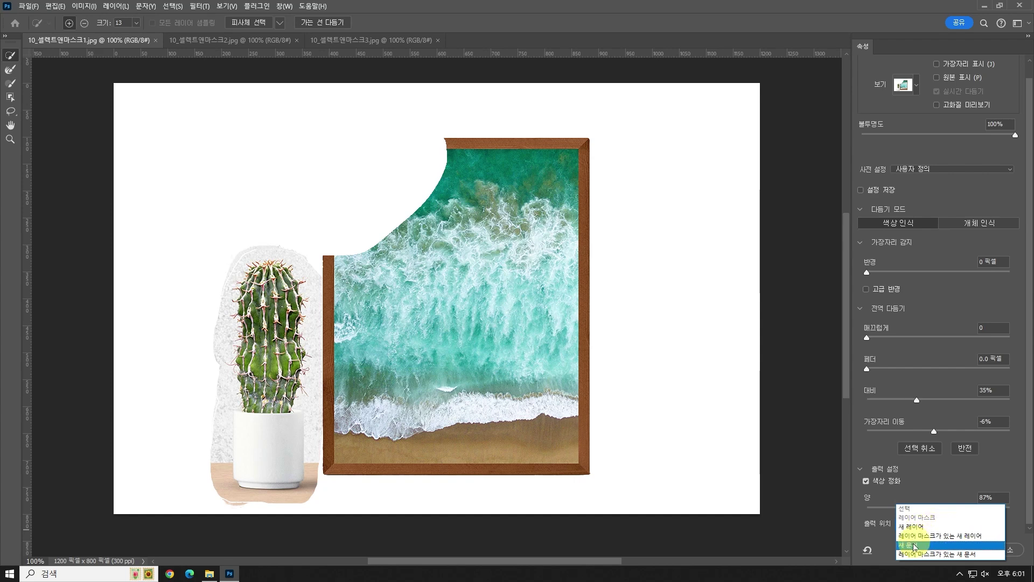
{"action": "left_click", "coordinate": [992, 467]}
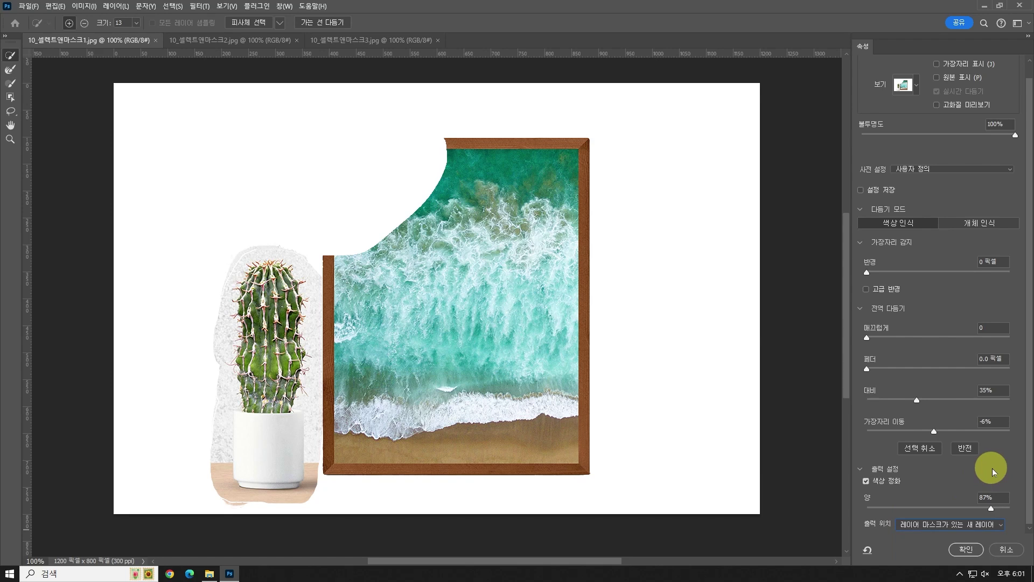
{"action": "left_click", "coordinate": [999, 552]}
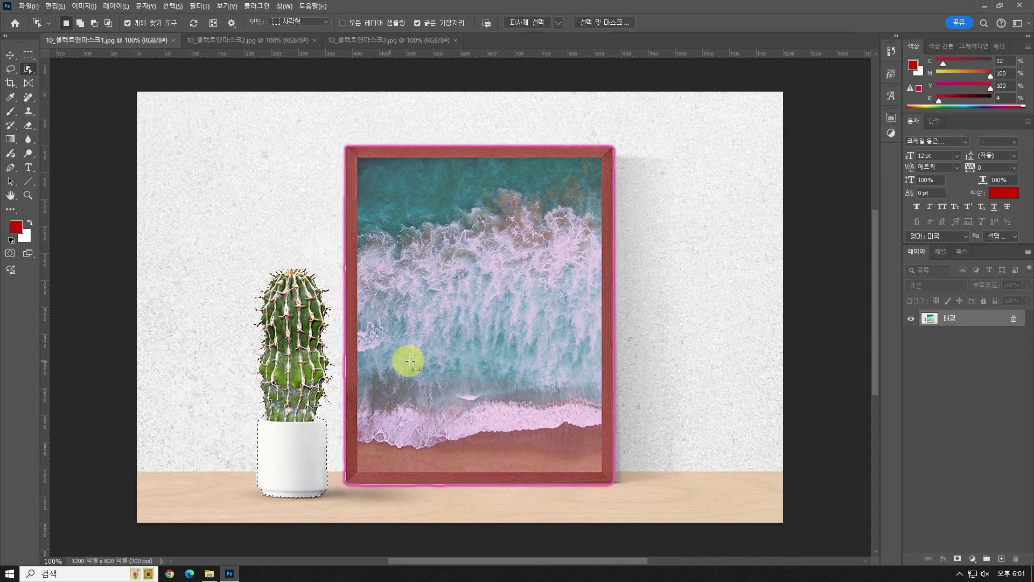
{"action": "key", "text": "ctrl+d"}
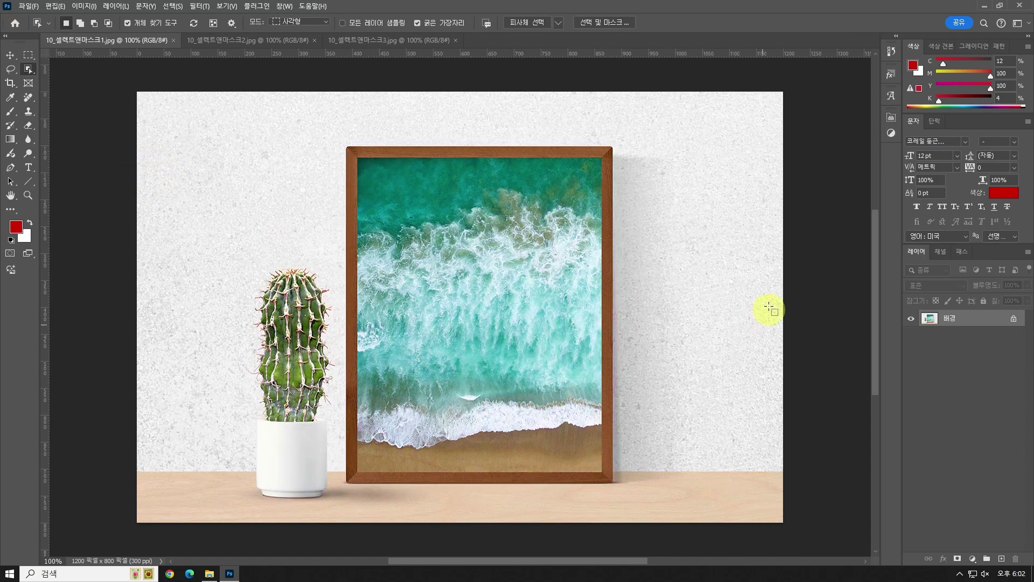
In Select and Mask, select the potted cactus and framed picture together with the Object Selection tool, and preview them On Black
{"action": "left_click", "coordinate": [606, 22]}
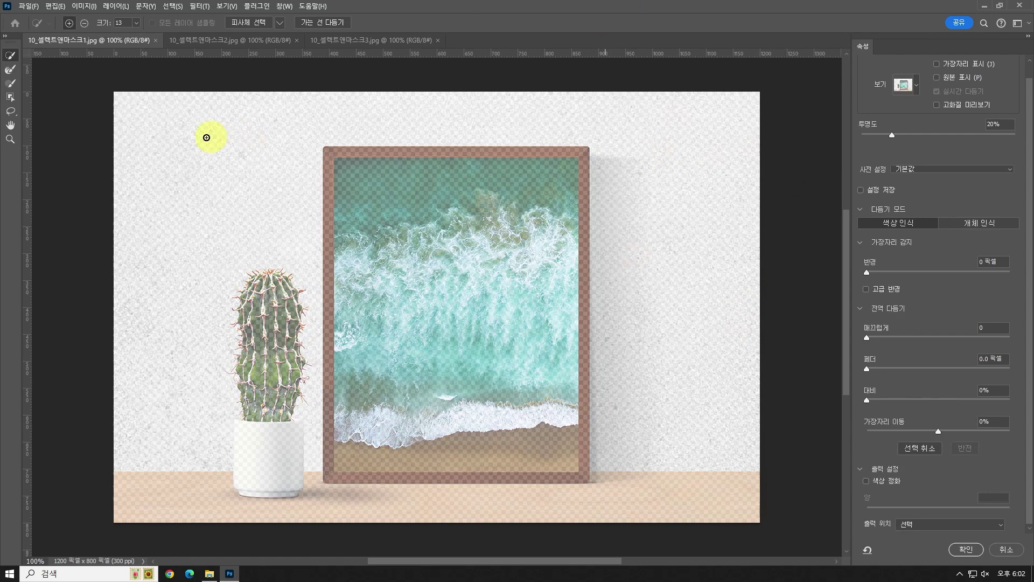
{"action": "left_click", "coordinate": [11, 97]}
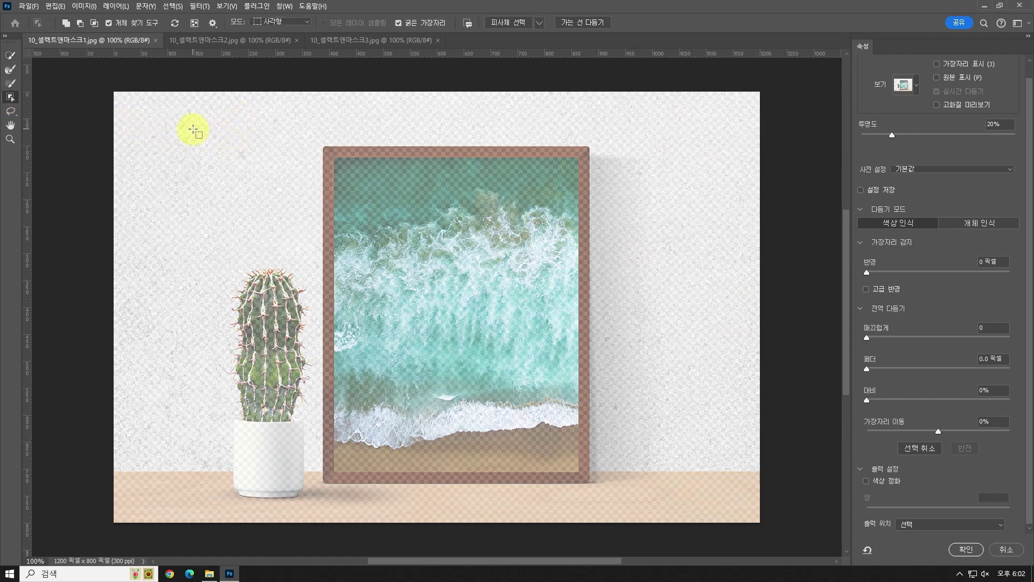
{"action": "left_click_drag", "start_coordinate": [195, 123], "coordinate": [634, 519]}
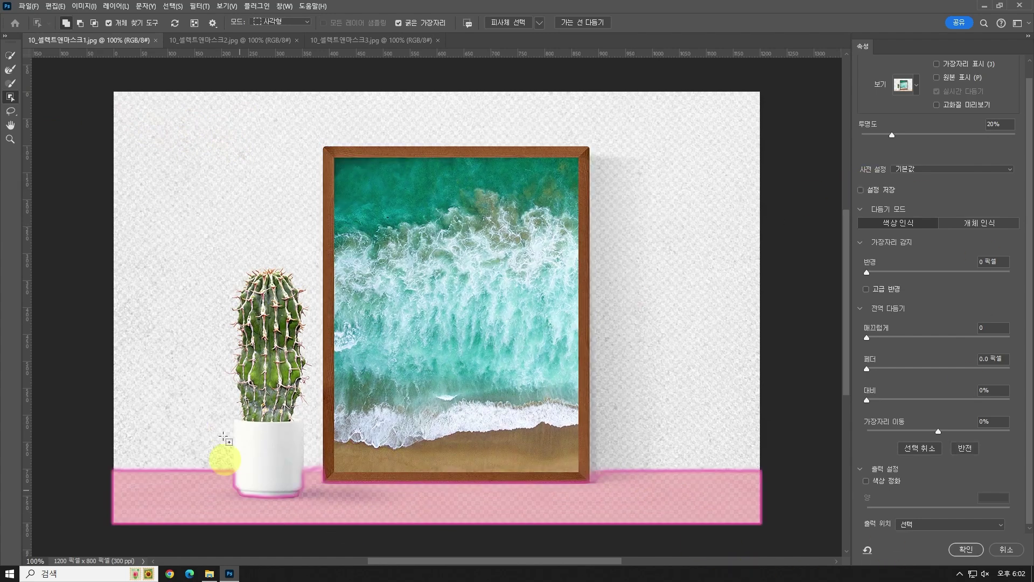
{"action": "left_click", "coordinate": [916, 89]}
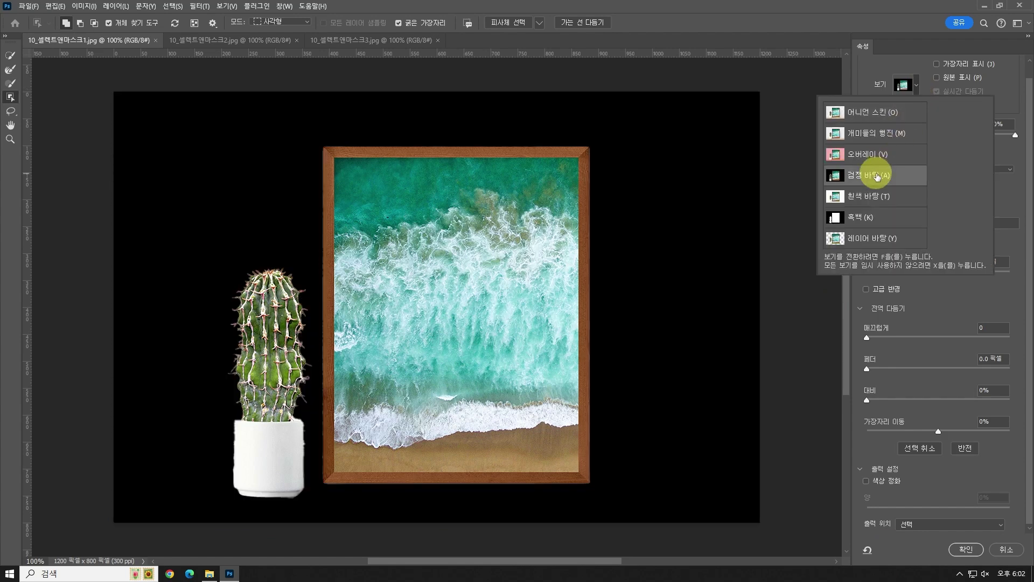
{"action": "left_click", "coordinate": [729, 7]}
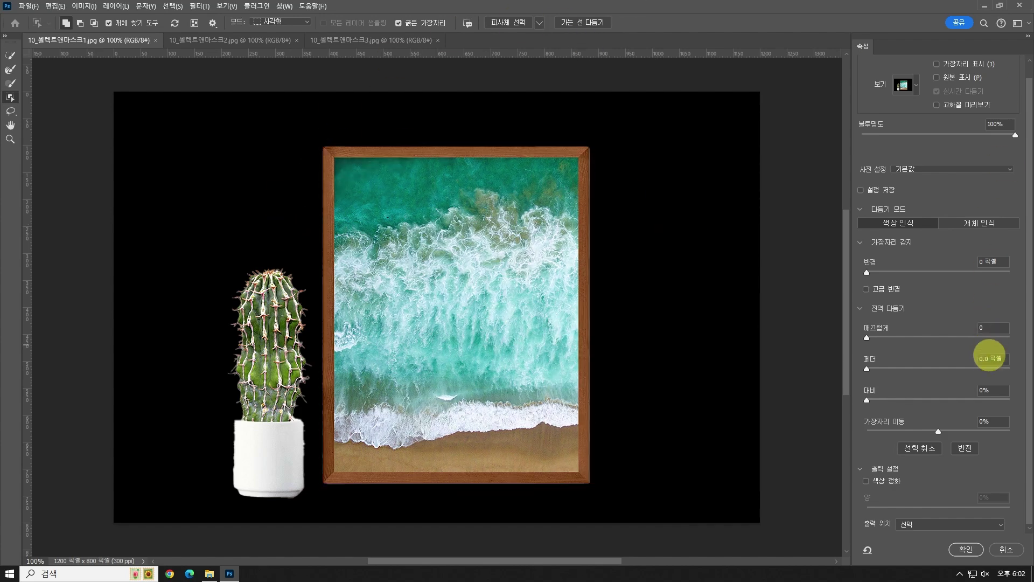
Set Shift Edge to -20% and change the refine mode to Object Aware
{"action": "left_click_drag", "start_coordinate": [939, 433], "coordinate": [924, 433]}
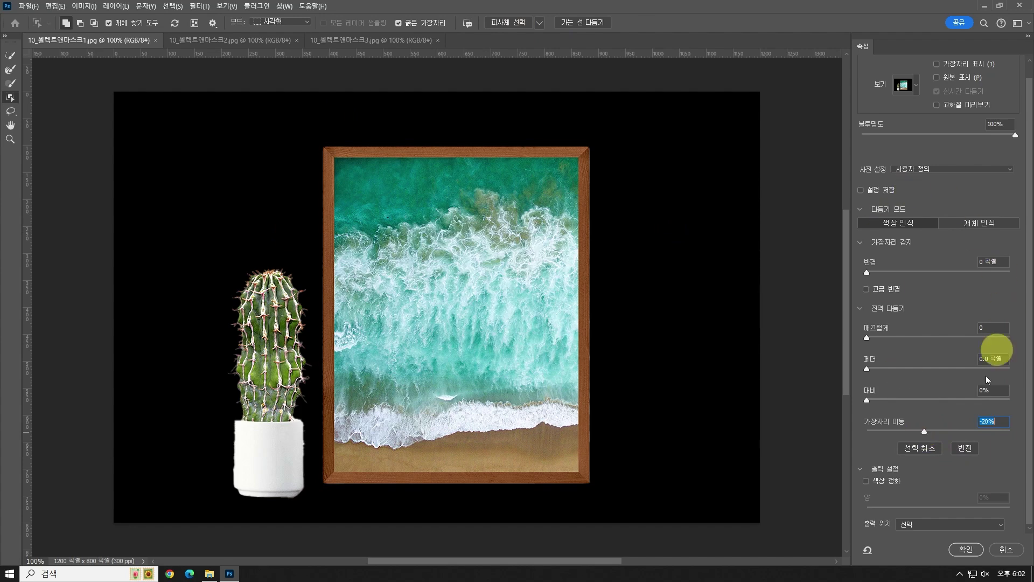
{"action": "left_click", "coordinate": [985, 227]}
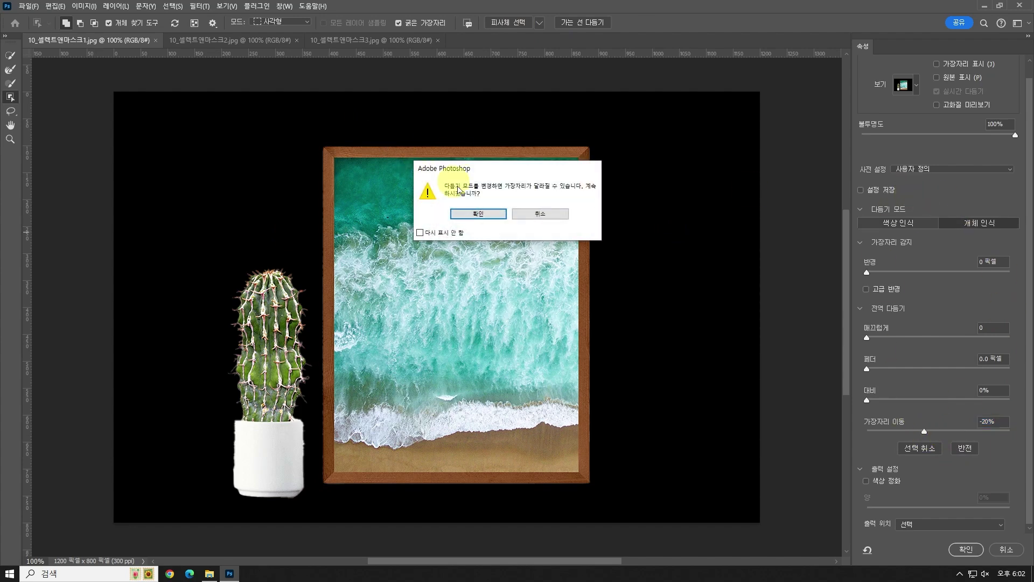
{"action": "left_click", "coordinate": [477, 215]}
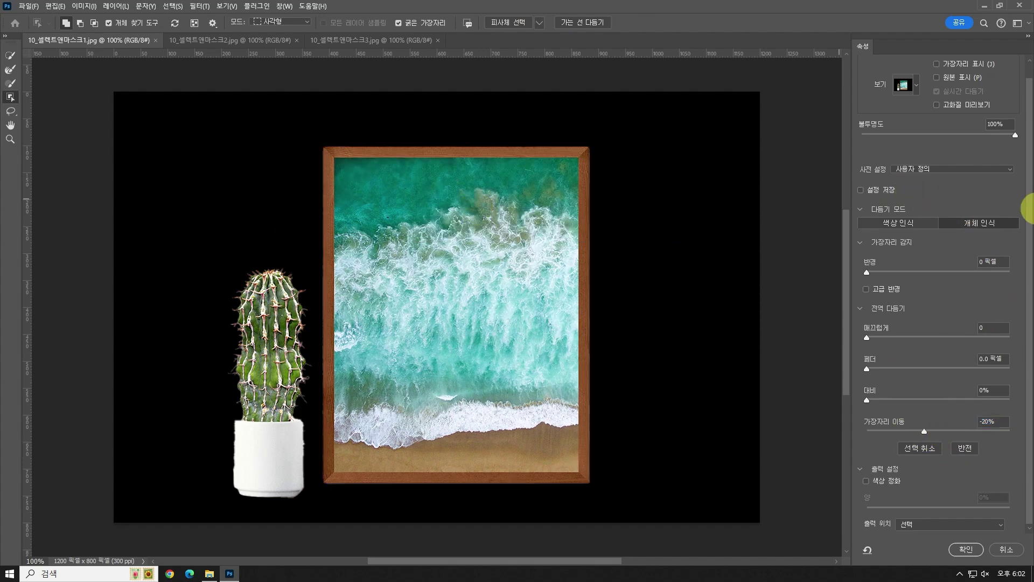
Change the refine mode to Color Aware, accepting the edge change, and move Shift Edge further into the negative
{"action": "left_click", "coordinate": [904, 218]}
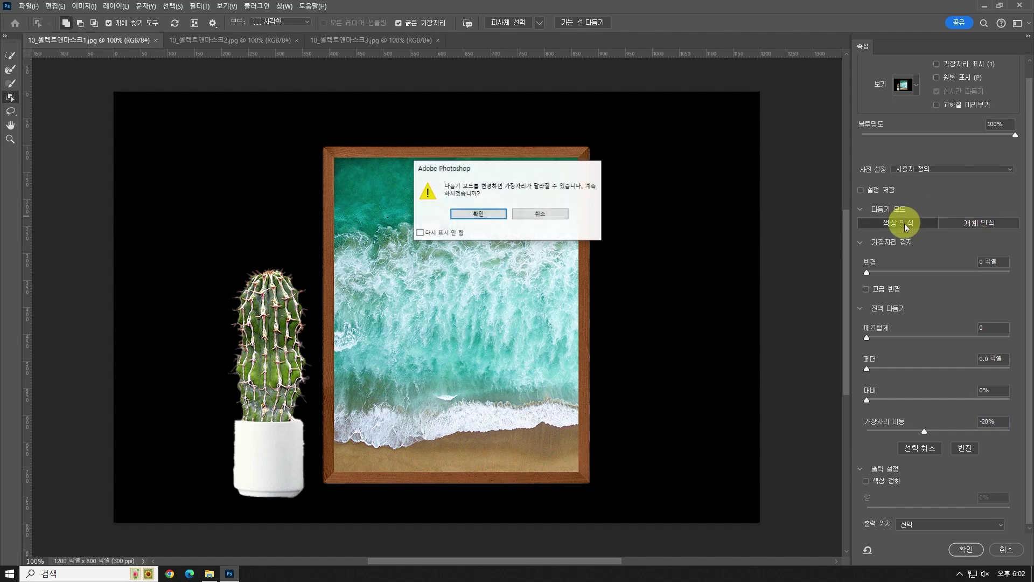
{"action": "left_click", "coordinate": [479, 214]}
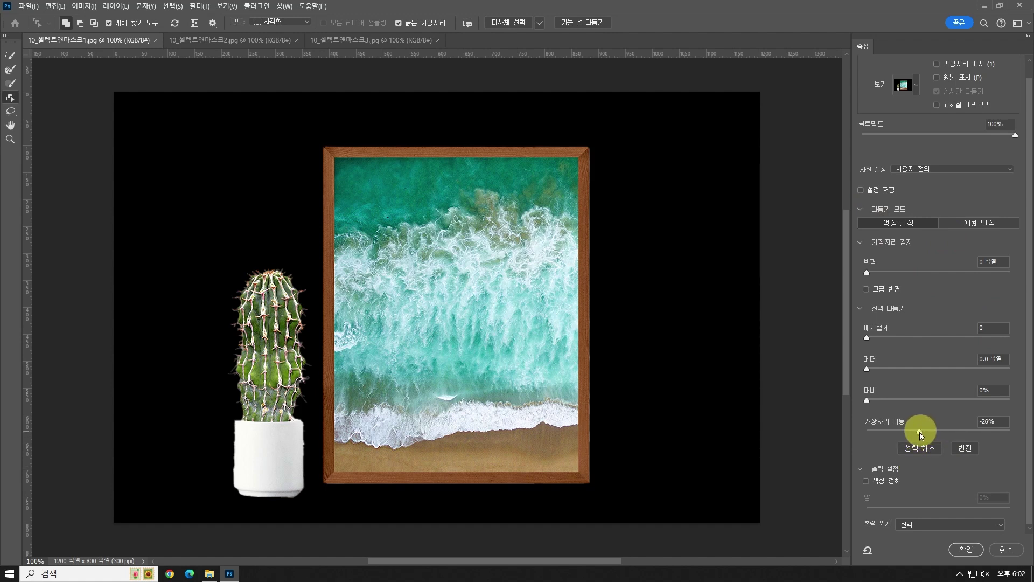
{"action": "left_click", "coordinate": [919, 432]}
{"action": "left_click_drag", "start_coordinate": [959, 431], "coordinate": [959, 373]}
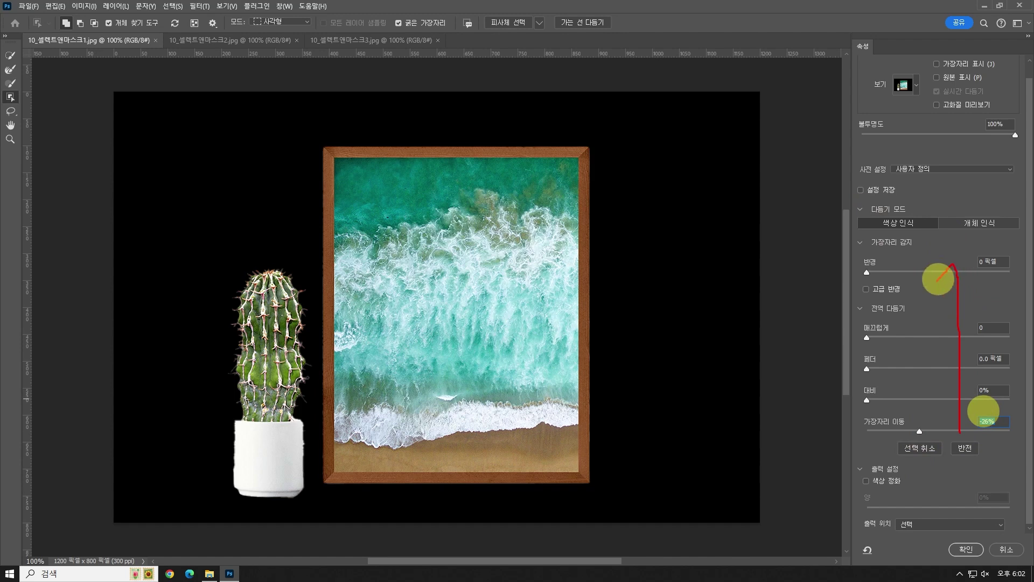
{"action": "mouse_move", "coordinate": [936, 279]}
{"action": "left_mouse_down"}
{"action": "mouse_move", "coordinate": [948, 261]}
{"action": "mouse_move", "coordinate": [970, 266]}
{"action": "left_mouse_up"}
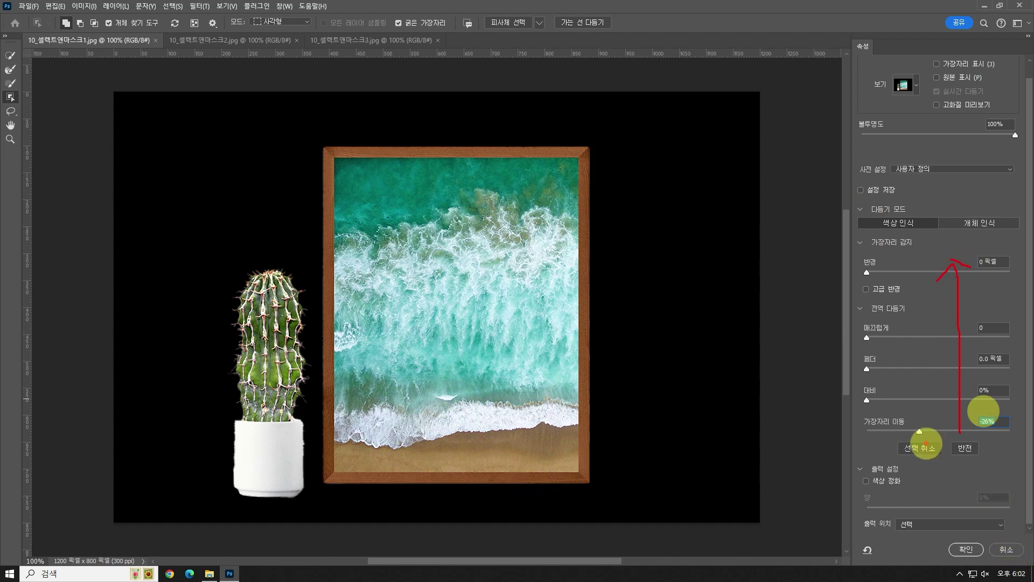
{"action": "mouse_move", "coordinate": [945, 421]}
{"action": "left_mouse_down"}
{"action": "mouse_move", "coordinate": [935, 433]}
{"action": "mouse_move", "coordinate": [919, 421]}
{"action": "mouse_move", "coordinate": [910, 435]}
{"action": "left_mouse_up"}
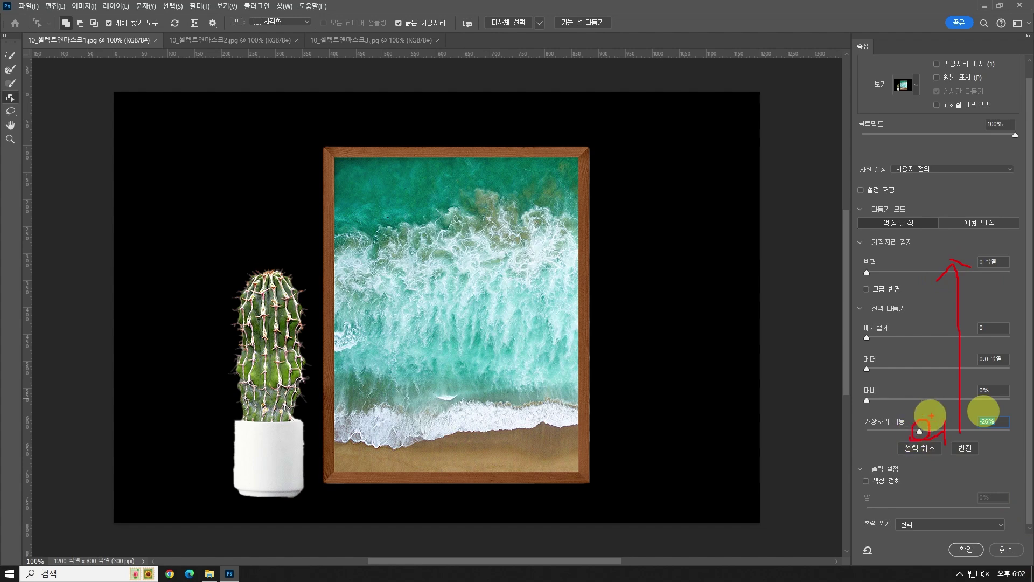
{"action": "left_click", "coordinate": [948, 438]}
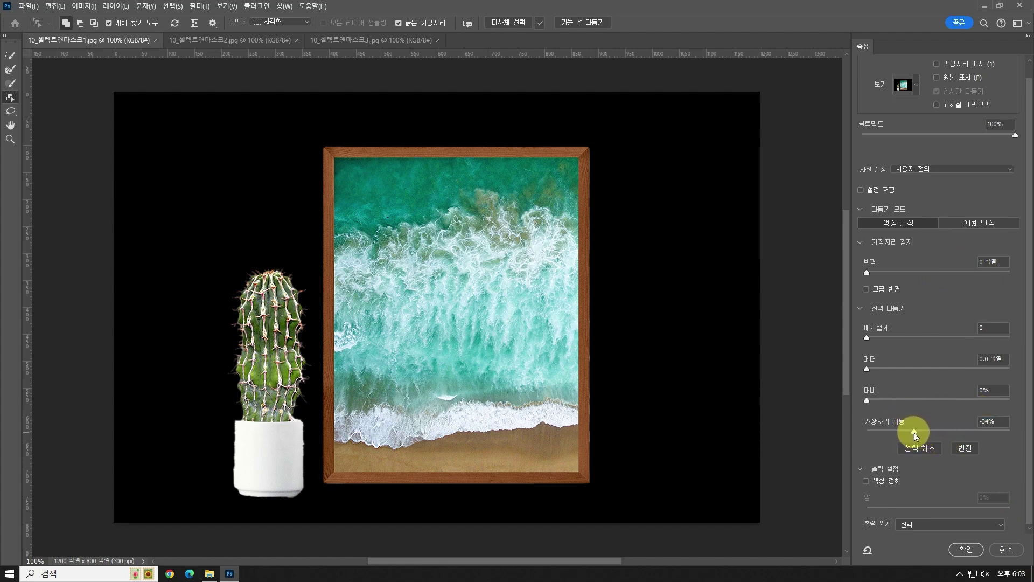
Set Shift Edge to -31%, Contrast to 16%, Smooth to 1 and the edge detection Radius to 1 px
{"action": "left_click_drag", "start_coordinate": [913, 432], "coordinate": [916, 432]}
{"action": "mouse_move", "coordinate": [880, 403]}
{"action": "left_mouse_down"}
{"action": "mouse_move", "coordinate": [863, 405]}
{"action": "mouse_move", "coordinate": [913, 406]}
{"action": "mouse_move", "coordinate": [873, 407]}
{"action": "mouse_move", "coordinate": [890, 408]}
{"action": "left_mouse_up"}
{"action": "left_click_drag", "start_coordinate": [881, 339], "coordinate": [868, 338]}
{"action": "left_click_drag", "start_coordinate": [871, 272], "coordinate": [874, 273]}
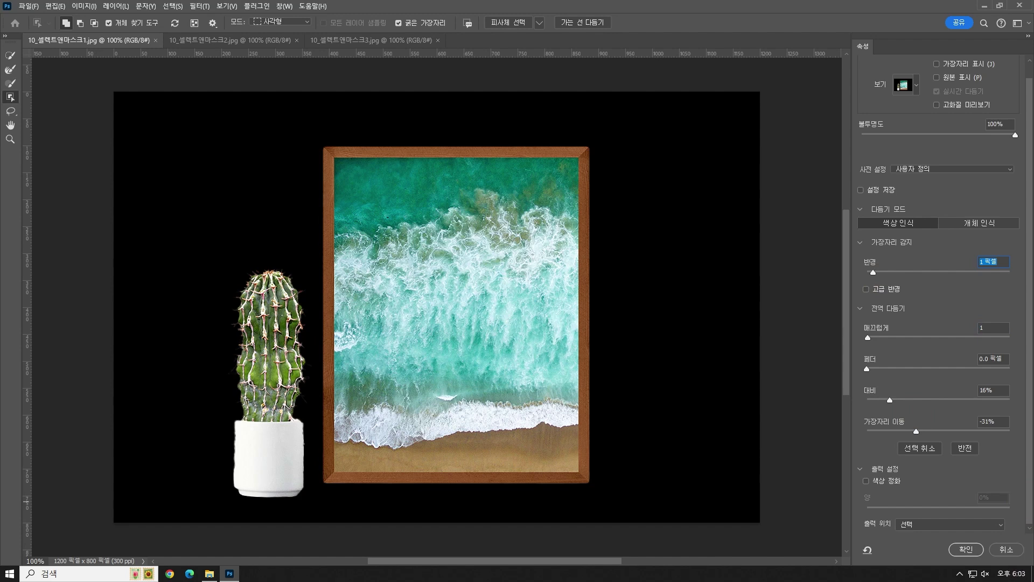
Output the refined cactus and frame selection to a new layer and apply Select and Mask
{"action": "left_click", "coordinate": [968, 529]}
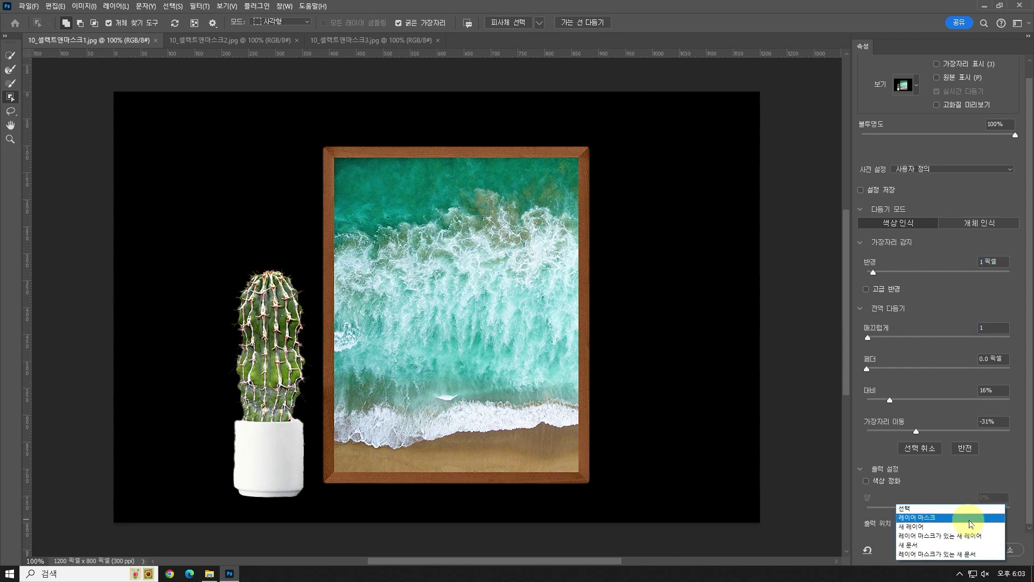
{"action": "left_click", "coordinate": [914, 528]}
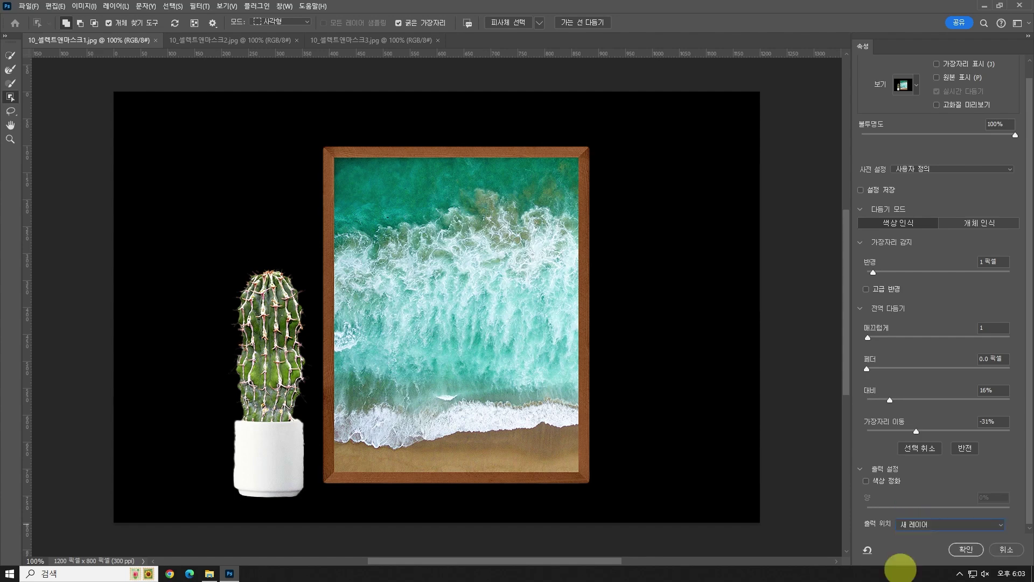
{"action": "left_click", "coordinate": [964, 551]}
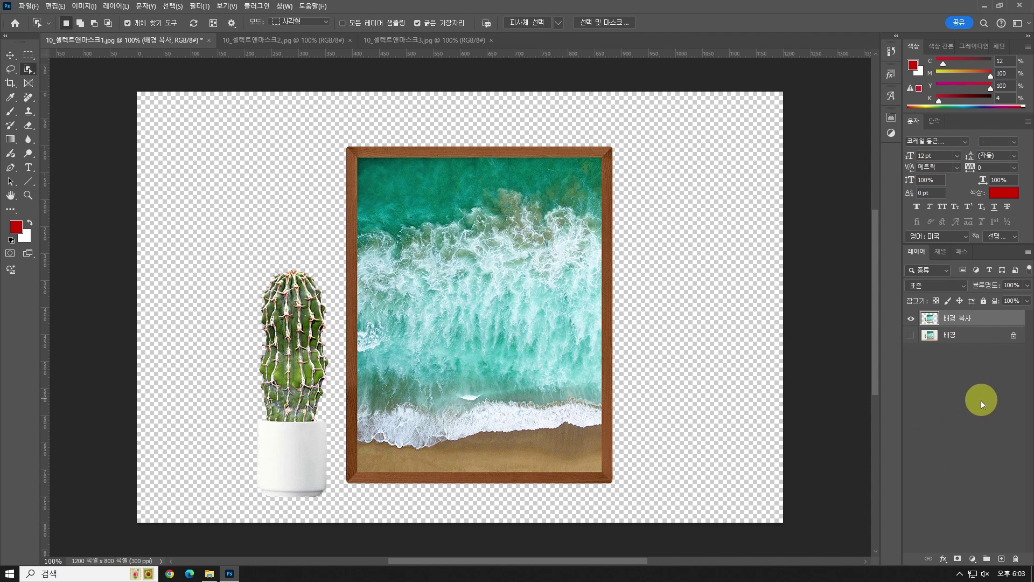
Copy the selected puppy from 10_셀렉트앤마스크2.jpg into a new 1063 x 639 px document whose background is filled with red
{"action": "left_click", "coordinate": [309, 41]}
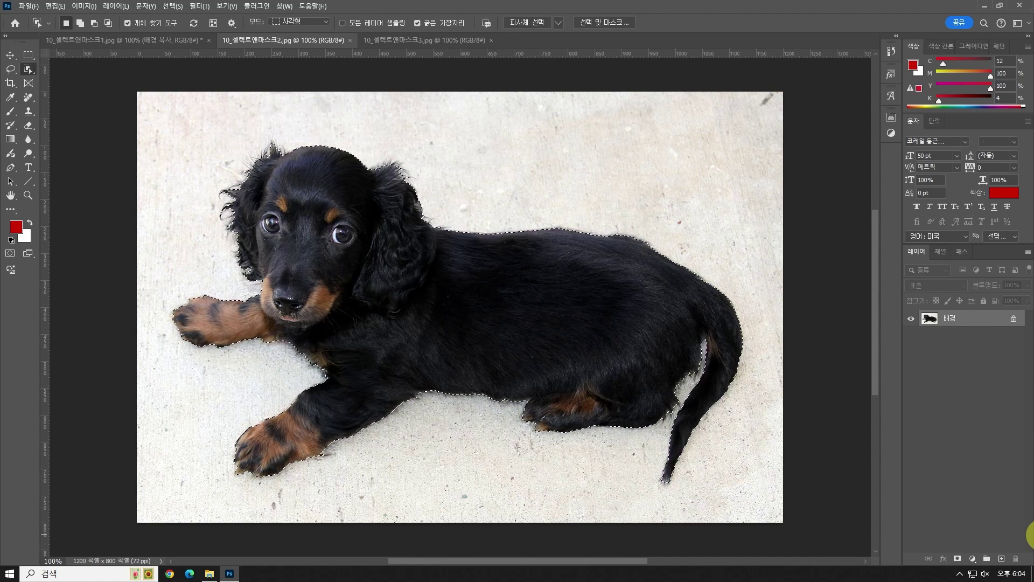
{"action": "key", "text": "ctrl+n"}
{"action": "key", "text": "Return"}
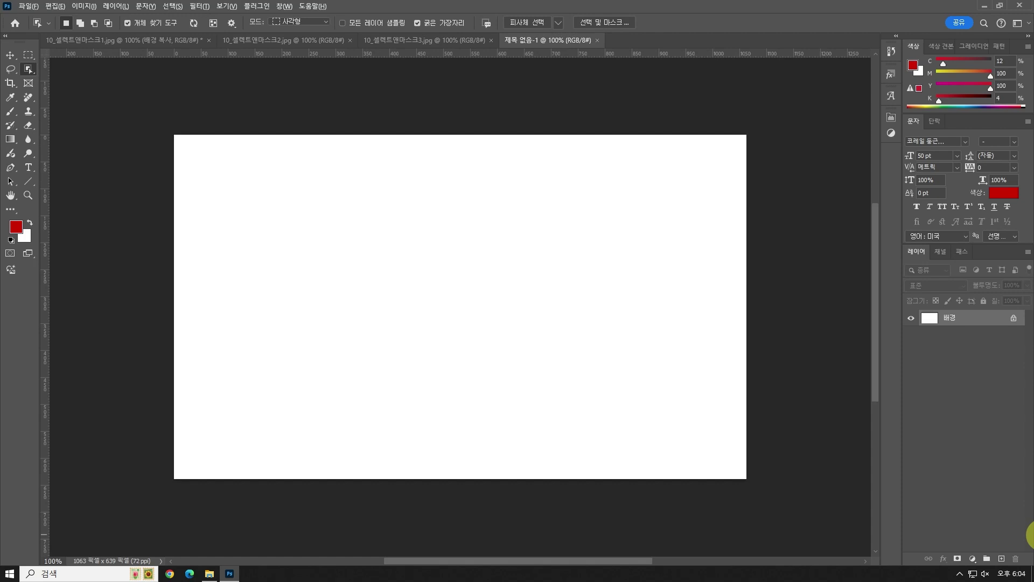
{"action": "key", "text": "alt+BackSpace"}
{"action": "key", "text": "ctrl+v"}
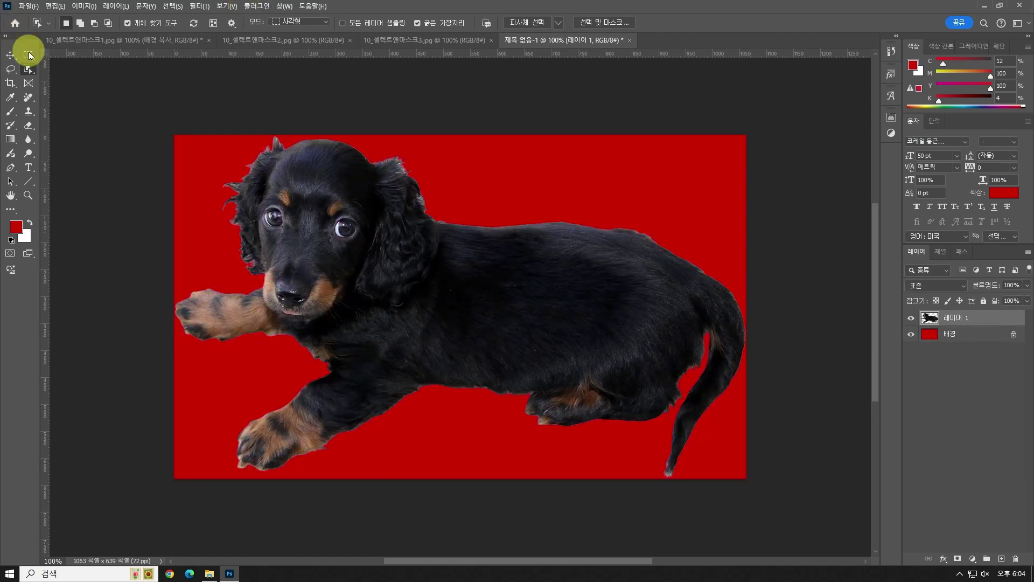
Open the puppy selection of 10_셀렉트앤마스크2.jpg in Select and Mask and paint along its fur outline with the Refine Edge Brush
{"action": "left_click", "coordinate": [29, 55]}
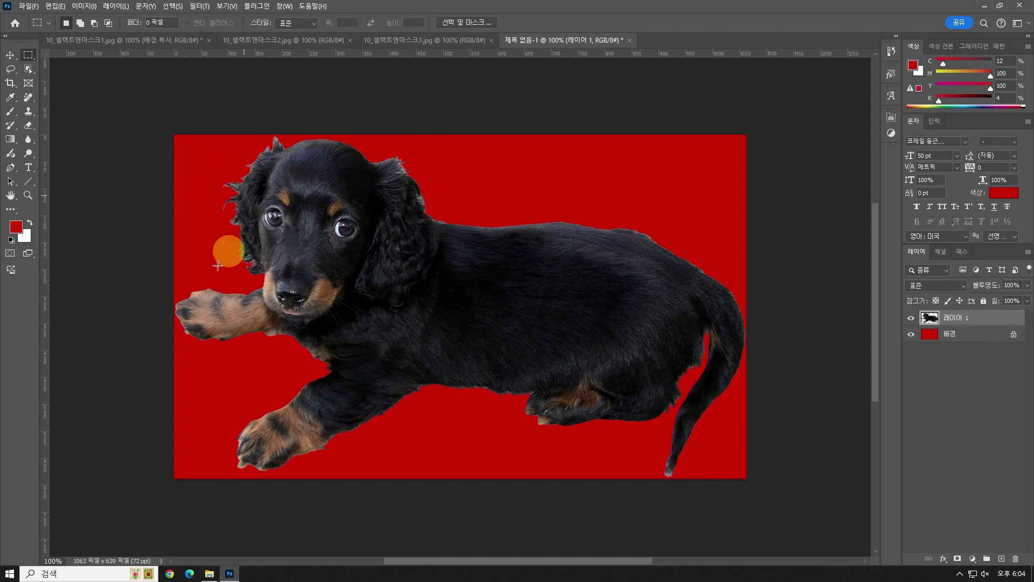
{"action": "left_click", "coordinate": [411, 43]}
{"action": "left_click", "coordinate": [292, 39]}
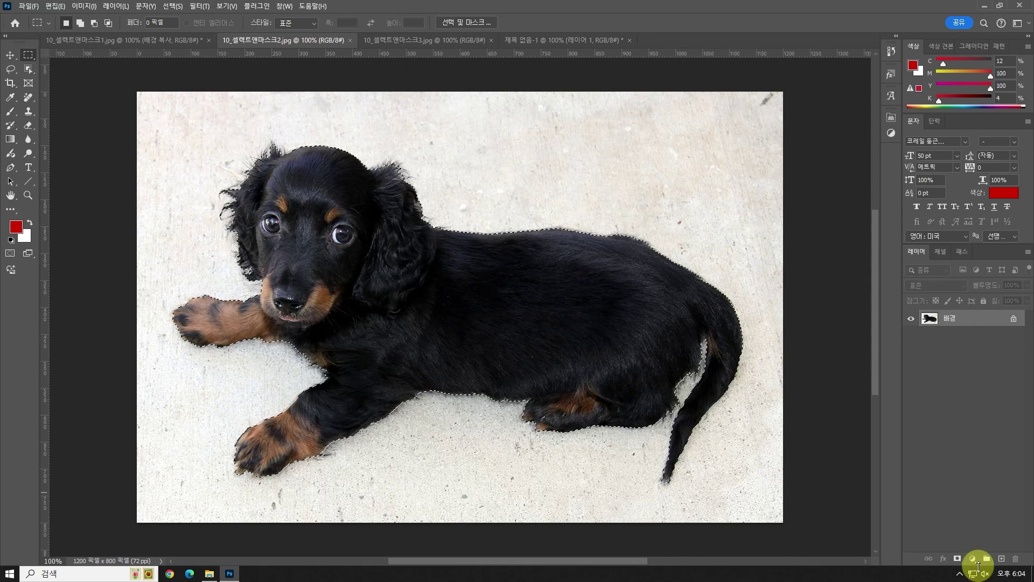
{"action": "left_click", "coordinate": [460, 26]}
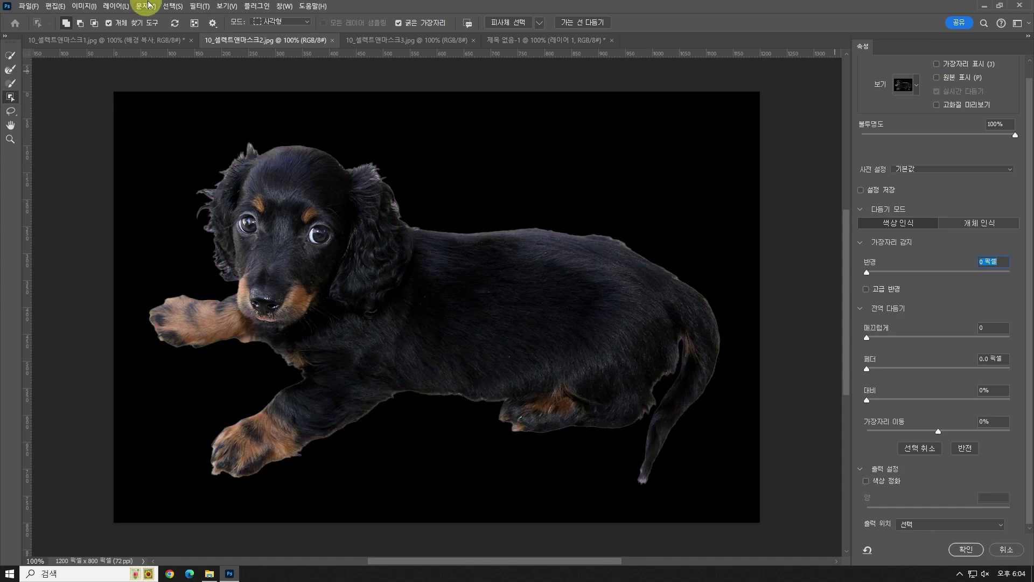
{"action": "left_click", "coordinate": [12, 69]}
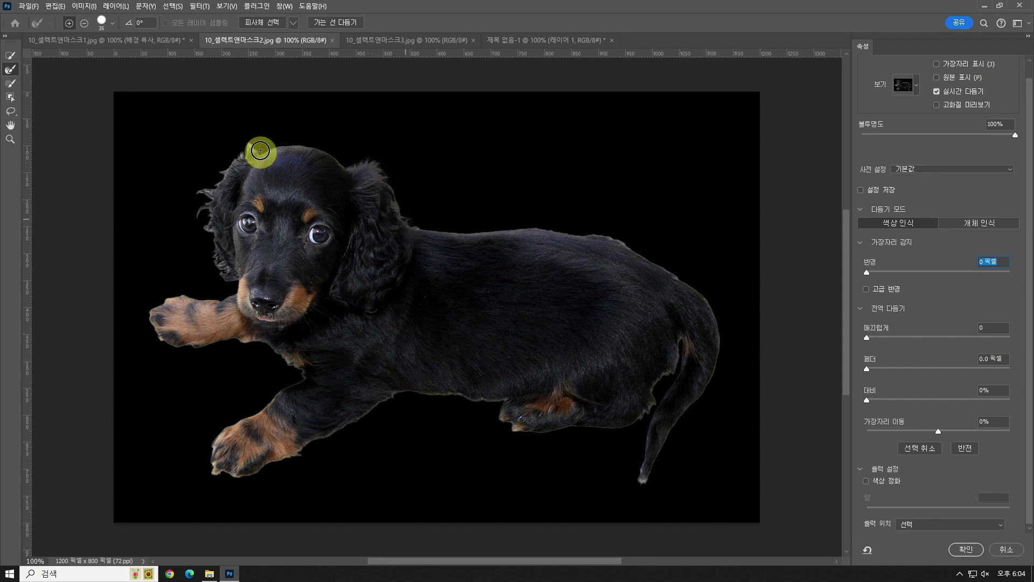
{"action": "mouse_move", "coordinate": [260, 151]}
{"action": "left_mouse_down"}
{"action": "mouse_move", "coordinate": [202, 190]}
{"action": "mouse_move", "coordinate": [213, 207]}
{"action": "mouse_move", "coordinate": [194, 218]}
{"action": "mouse_move", "coordinate": [211, 218]}
{"action": "mouse_move", "coordinate": [217, 260]}
{"action": "mouse_move", "coordinate": [237, 282]}
{"action": "mouse_move", "coordinate": [224, 303]}
{"action": "mouse_move", "coordinate": [160, 309]}
{"action": "mouse_move", "coordinate": [157, 325]}
{"action": "mouse_move", "coordinate": [174, 345]}
{"action": "mouse_move", "coordinate": [244, 335]}
{"action": "mouse_move", "coordinate": [313, 373]}
{"action": "mouse_move", "coordinate": [210, 439]}
{"action": "mouse_move", "coordinate": [258, 443]}
{"action": "mouse_move", "coordinate": [285, 431]}
{"action": "mouse_move", "coordinate": [228, 433]}
{"action": "mouse_move", "coordinate": [285, 397]}
{"action": "mouse_move", "coordinate": [293, 368]}
{"action": "mouse_move", "coordinate": [304, 377]}
{"action": "mouse_move", "coordinate": [269, 342]}
{"action": "mouse_move", "coordinate": [242, 335]}
{"action": "mouse_move", "coordinate": [234, 443]}
{"action": "mouse_move", "coordinate": [212, 451]}
{"action": "mouse_move", "coordinate": [214, 469]}
{"action": "mouse_move", "coordinate": [251, 475]}
{"action": "mouse_move", "coordinate": [383, 397]}
{"action": "mouse_move", "coordinate": [415, 393]}
{"action": "mouse_move", "coordinate": [496, 397]}
{"action": "mouse_move", "coordinate": [510, 425]}
{"action": "mouse_move", "coordinate": [601, 421]}
{"action": "mouse_move", "coordinate": [649, 402]}
{"action": "mouse_move", "coordinate": [665, 369]}
{"action": "mouse_move", "coordinate": [680, 366]}
{"action": "mouse_move", "coordinate": [683, 335]}
{"action": "mouse_move", "coordinate": [677, 388]}
{"action": "mouse_move", "coordinate": [634, 487]}
{"action": "mouse_move", "coordinate": [713, 339]}
{"action": "mouse_move", "coordinate": [701, 299]}
{"action": "mouse_move", "coordinate": [616, 250]}
{"action": "mouse_move", "coordinate": [677, 293]}
{"action": "mouse_move", "coordinate": [666, 270]}
{"action": "mouse_move", "coordinate": [616, 237]}
{"action": "mouse_move", "coordinate": [402, 226]}
{"action": "mouse_move", "coordinate": [376, 178]}
{"action": "left_mouse_up"}
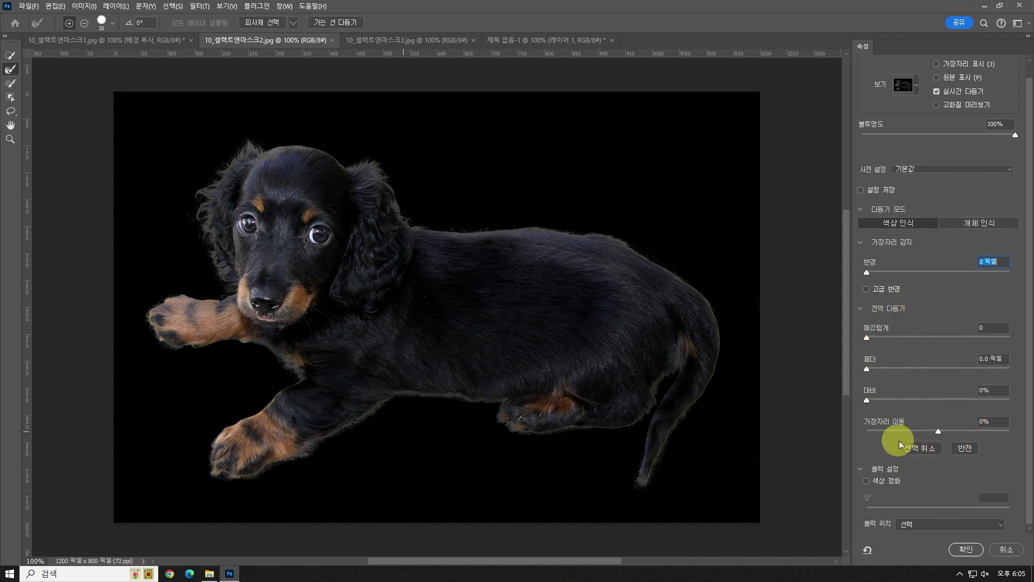
Try a 3 px Radius and return it to 0, then set Shift Edge to -29% and Contrast to 9%
{"action": "left_click_drag", "start_coordinate": [875, 270], "coordinate": [891, 272]}
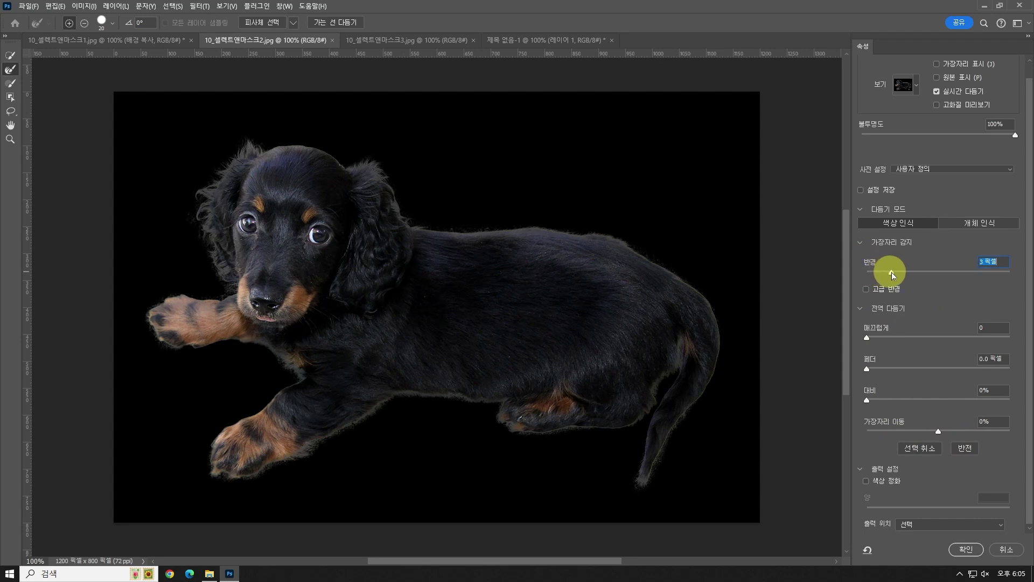
{"action": "left_click", "coordinate": [922, 431]}
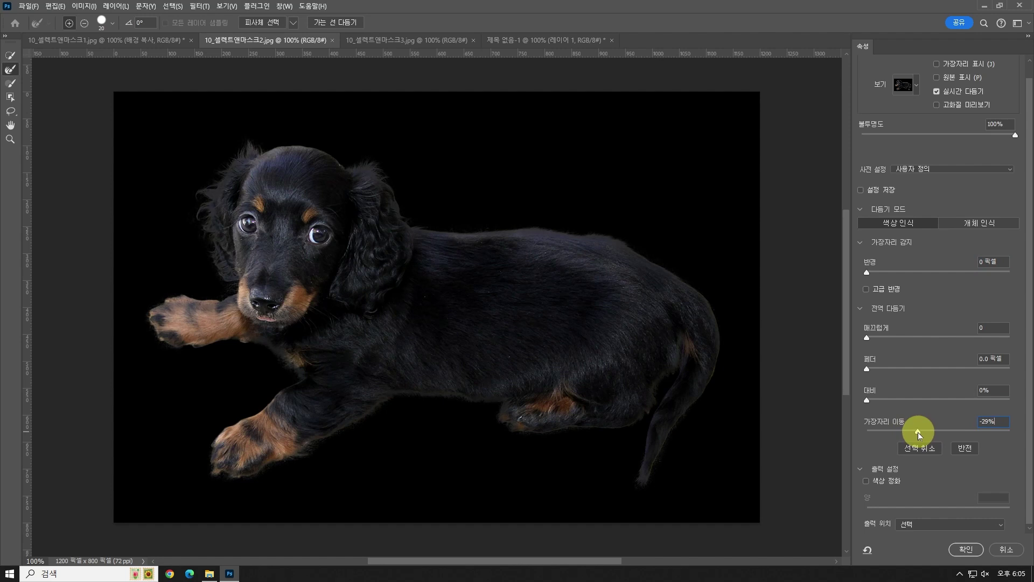
{"action": "left_click_drag", "start_coordinate": [919, 432], "coordinate": [917, 432]}
{"action": "left_click", "coordinate": [880, 402]}
Output the refined puppy selection to a new document and apply Select and Mask
{"action": "left_click", "coordinate": [998, 522]}
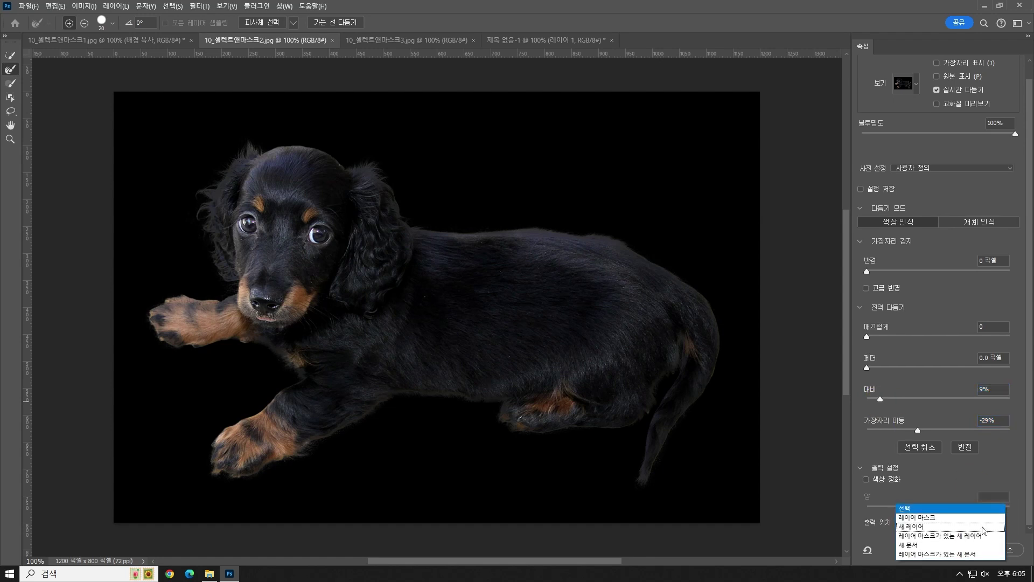
{"action": "left_click", "coordinate": [933, 547]}
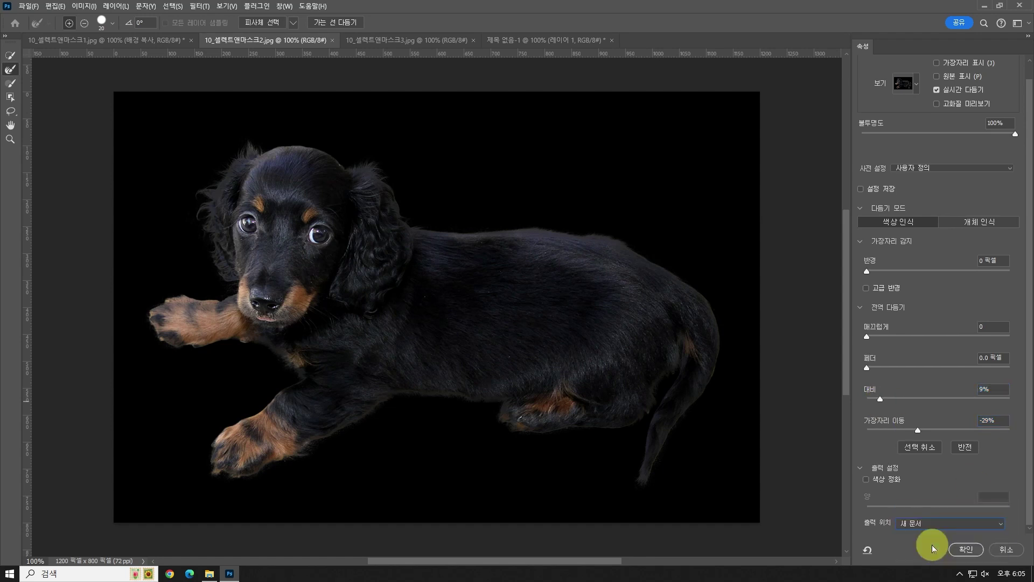
{"action": "left_click", "coordinate": [968, 548]}
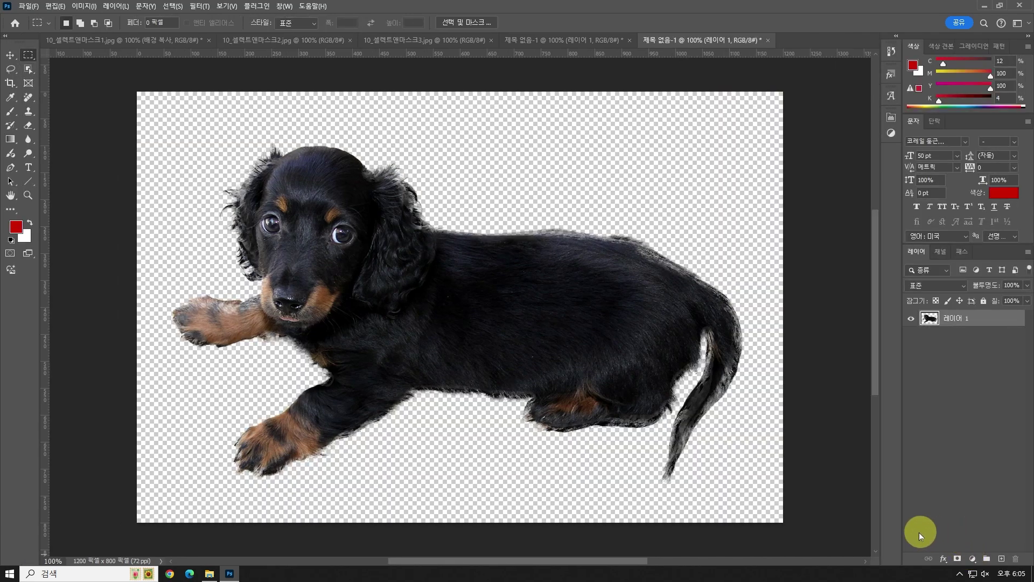
Add an empty layer and place it beneath the puppy layer in the new document
{"action": "left_click", "coordinate": [1001, 558]}
{"action": "left_click", "coordinate": [968, 317]}
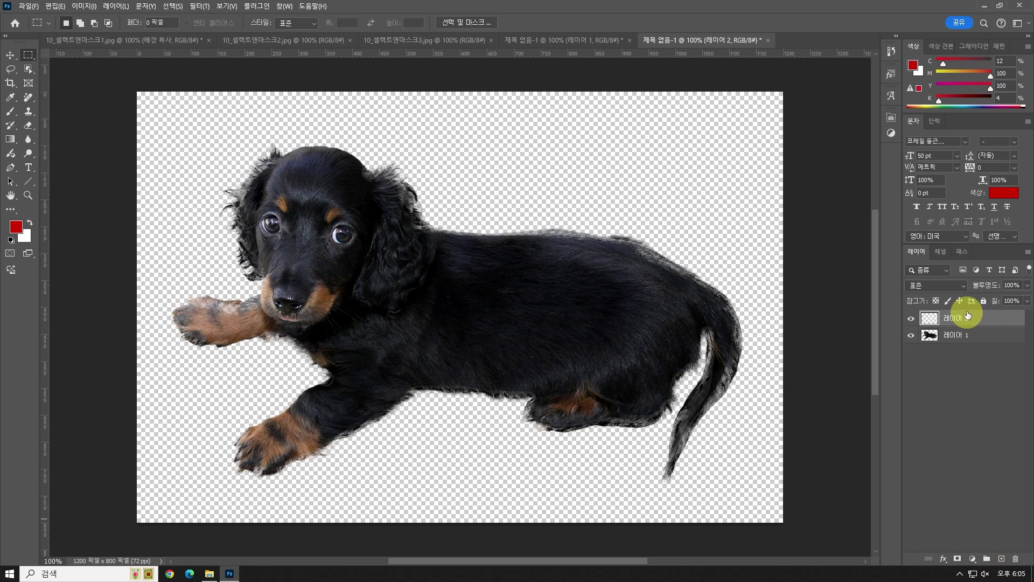
{"action": "left_click_drag", "start_coordinate": [968, 316], "coordinate": [964, 350]}
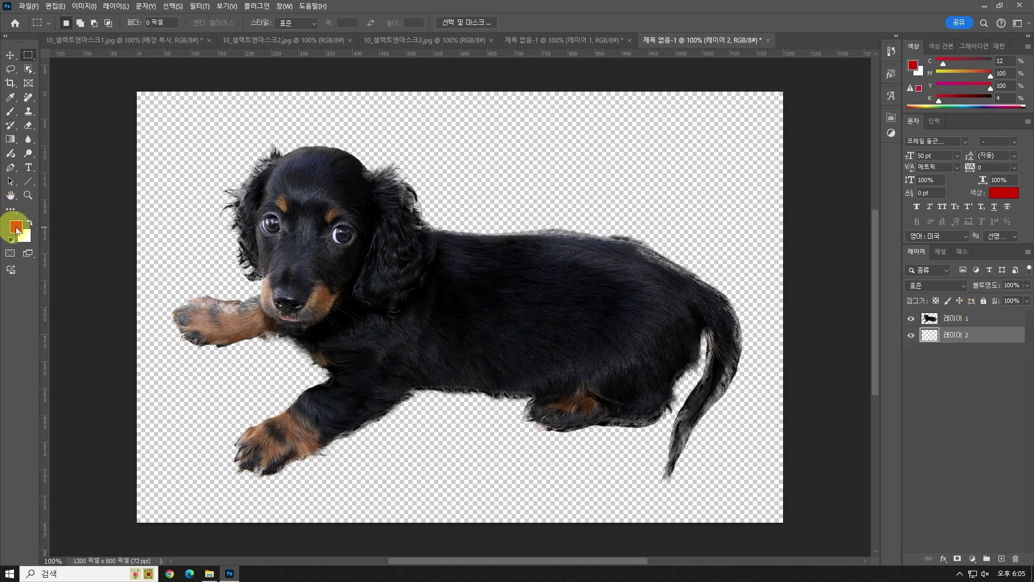
Set the foreground color to gray #b1b1b1 and fill the layer beneath the puppy with it
{"action": "left_click", "coordinate": [16, 227]}
{"action": "left_click", "coordinate": [589, 125]}
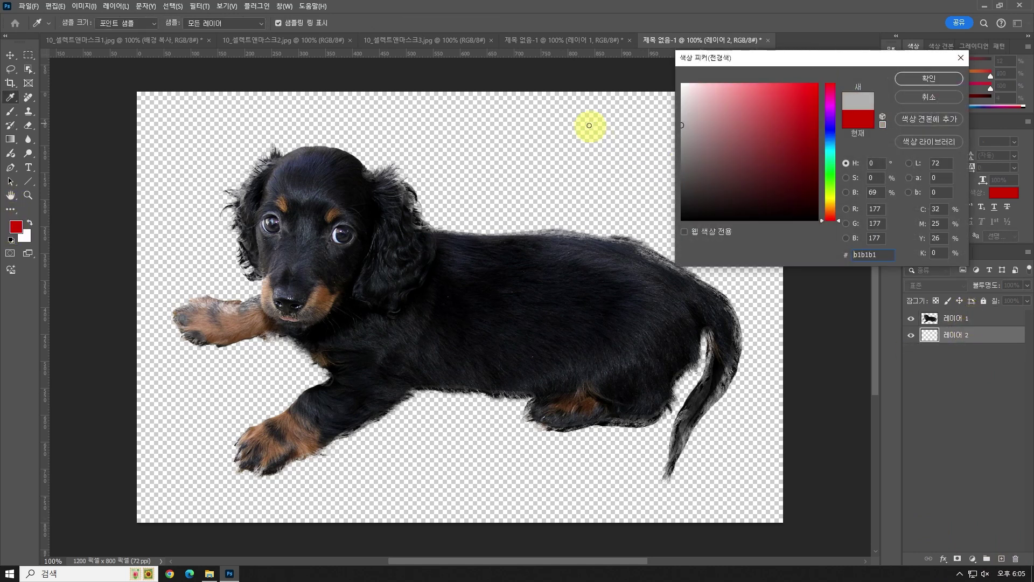
{"action": "key", "text": "Return"}
{"action": "key", "text": "m"}
{"action": "key", "text": "alt+BackSpace"}
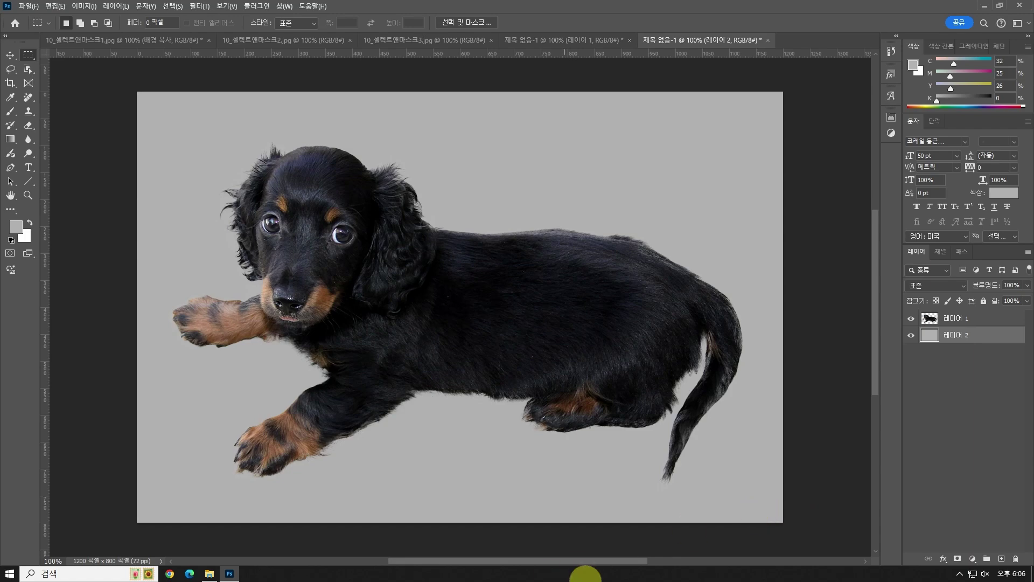
Fill the layer beneath the puppy with red (C10 M88 Y75 K1) and check the fur edges around its head up close
{"action": "left_click", "coordinate": [29, 196]}
{"action": "left_click_drag", "start_coordinate": [376, 157], "coordinate": [436, 212]}
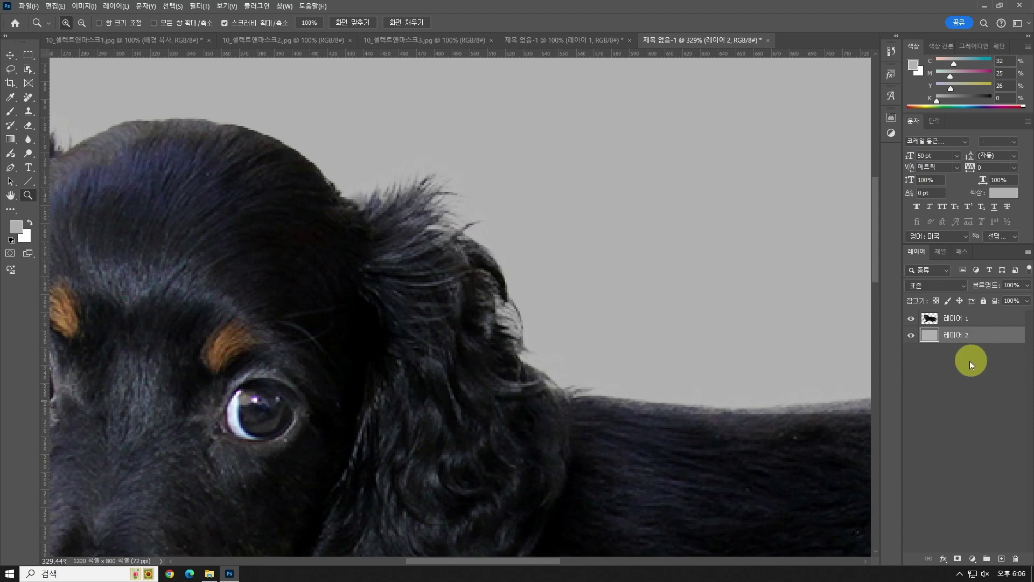
{"action": "left_click", "coordinate": [15, 227]}
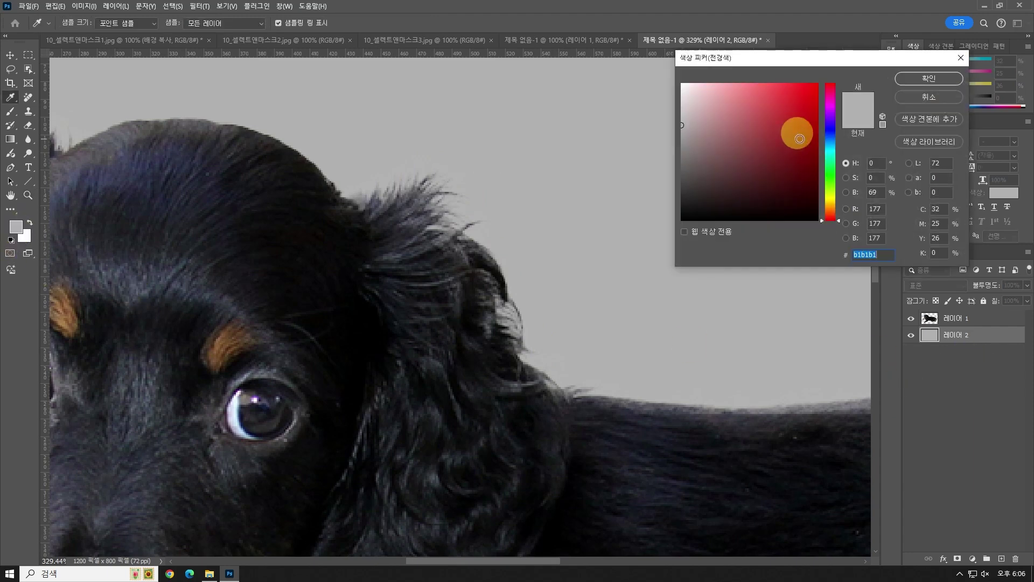
{"action": "left_click", "coordinate": [774, 105]}
{"action": "key", "text": "Return"}
{"action": "key", "text": "alt+BackSpace"}
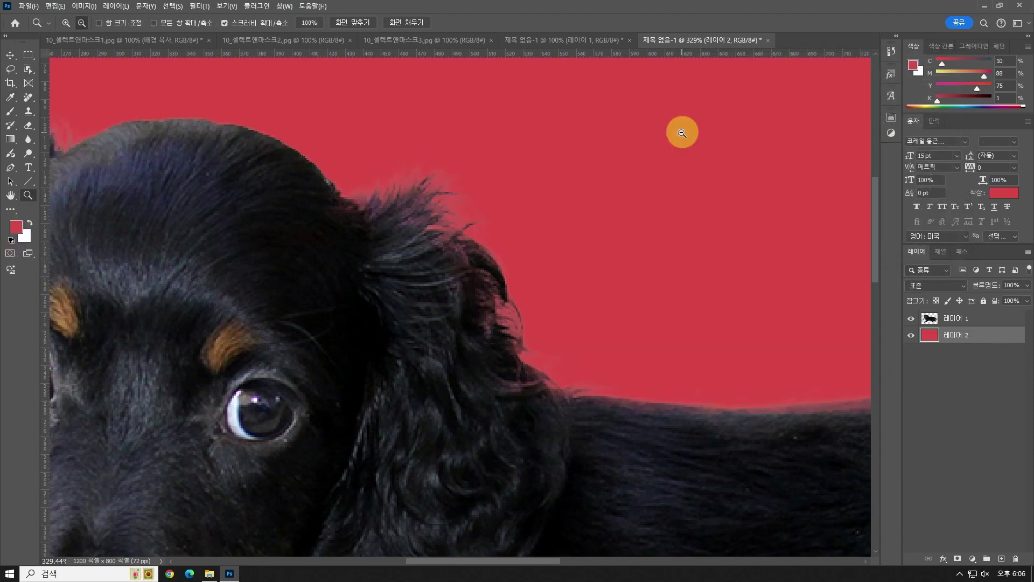
{"action": "key", "text": "z"}
{"action": "left_click", "coordinate": [682, 135], "text": "alt"}
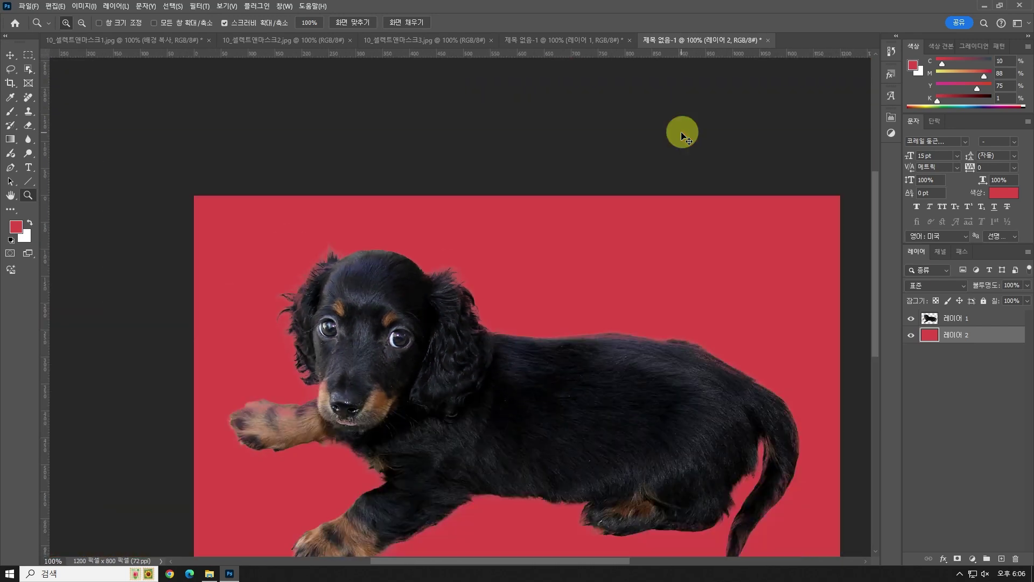
{"action": "key", "text": "ctrl+1"}
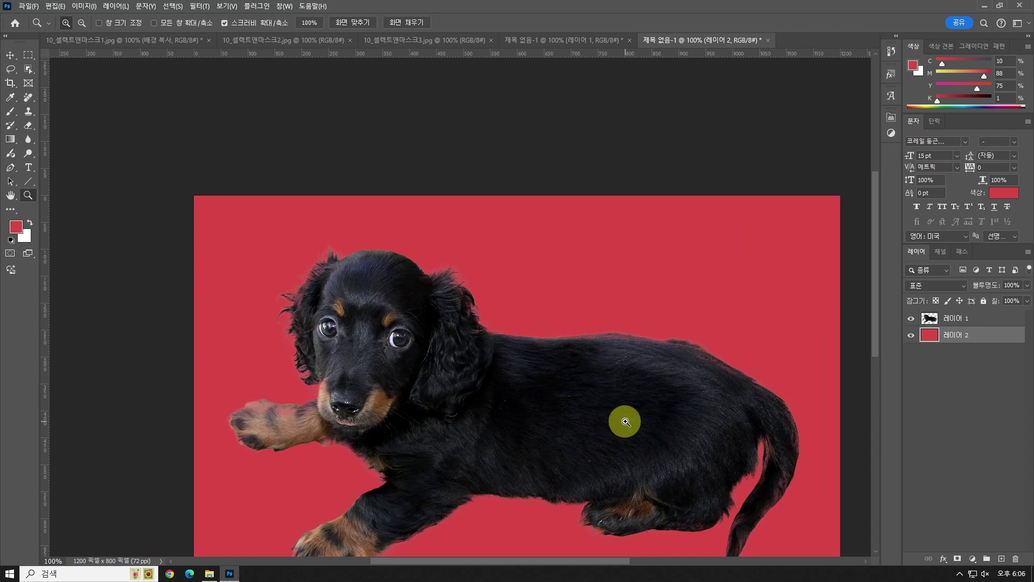
{"action": "left_click", "coordinate": [532, 405]}
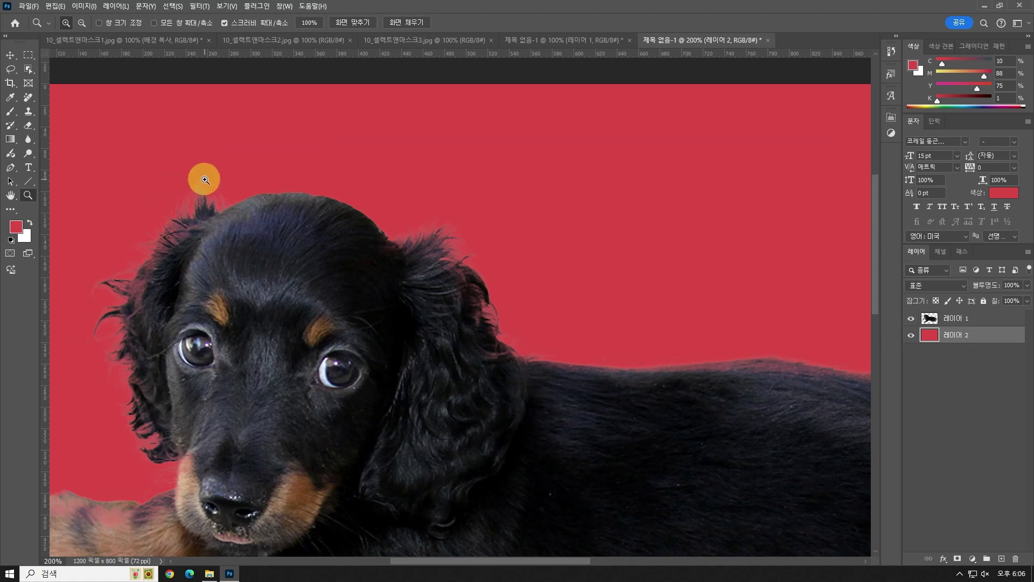
Switch to the photo of the three women, enter Select and Mask, and select the subjects automatically
{"action": "left_click", "coordinate": [422, 44]}
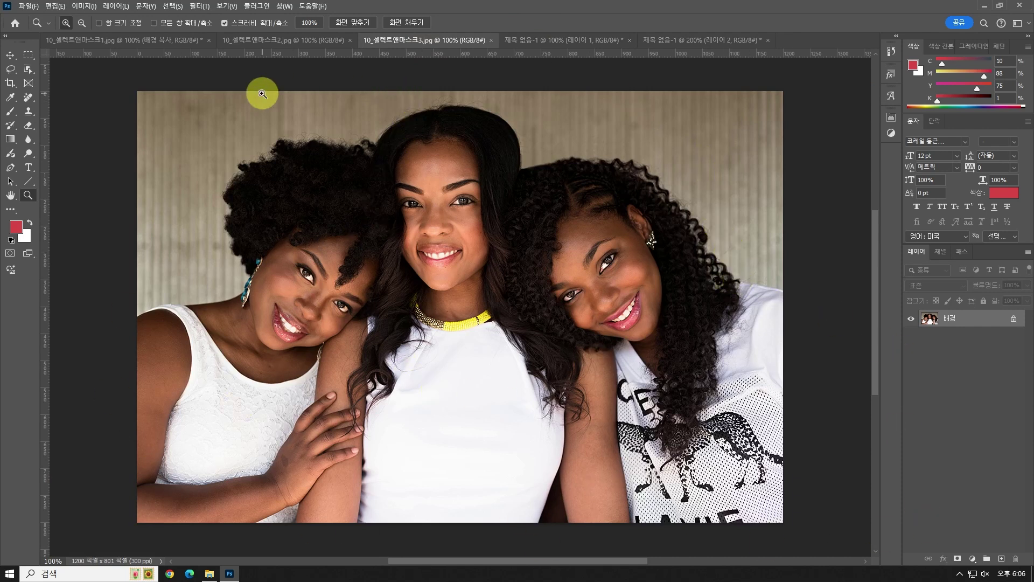
{"action": "left_click", "coordinate": [28, 69]}
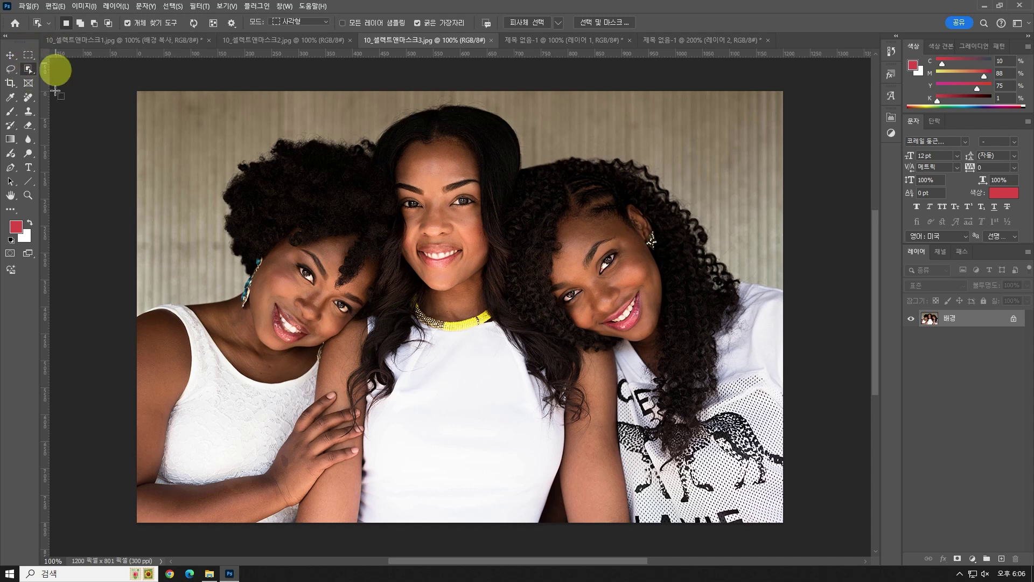
{"action": "left_click", "coordinate": [597, 22]}
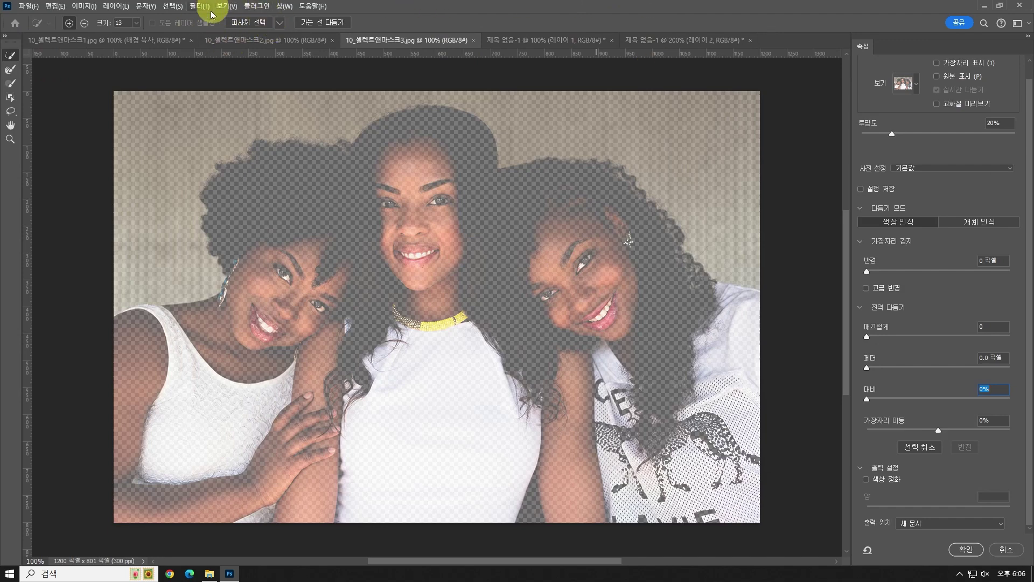
{"action": "left_click", "coordinate": [246, 22]}
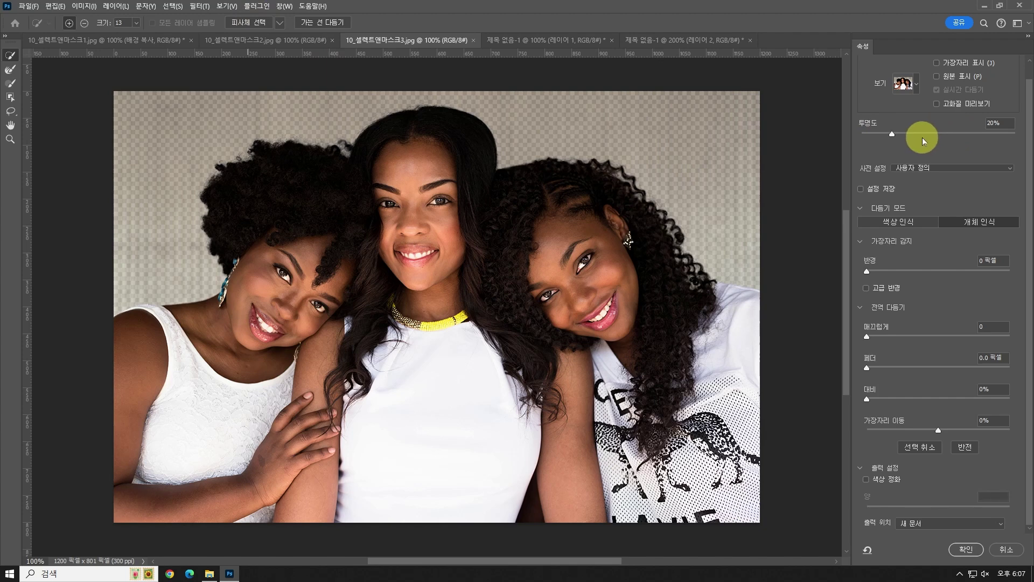
Raise the onion skin preview transparency to 77%, and change the preview to a black background
{"action": "left_click_drag", "start_coordinate": [922, 138], "coordinate": [980, 137]}
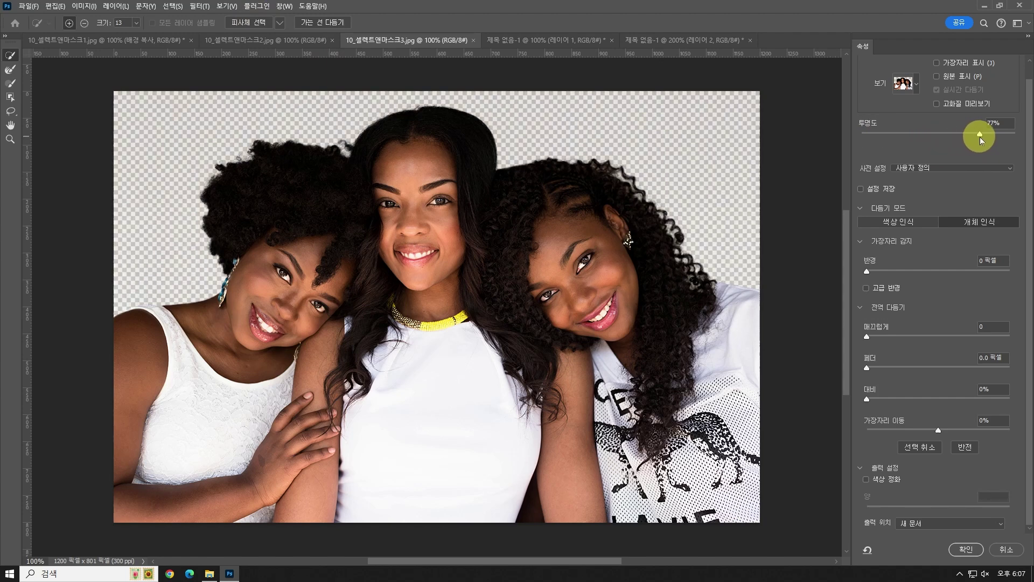
{"action": "left_click", "coordinate": [915, 85]}
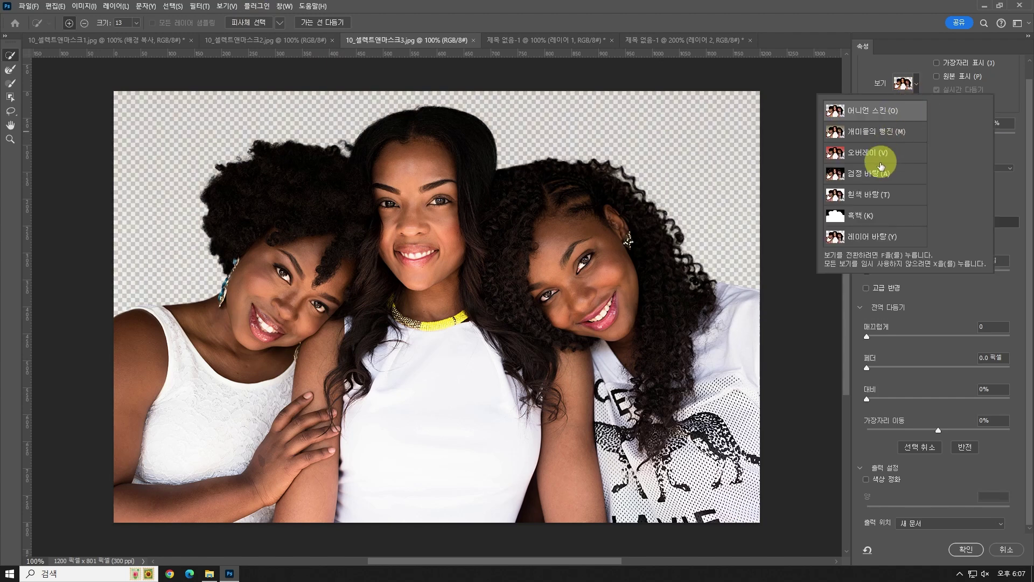
{"action": "left_click", "coordinate": [870, 175]}
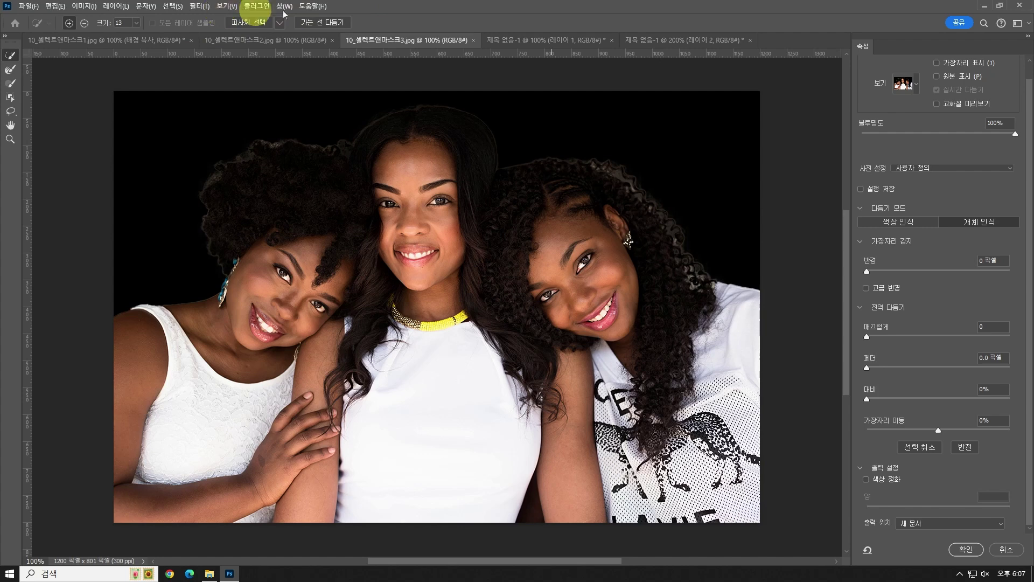
Refine the women's curly hair edges automatically with Refine Hair and output the cutout to a new document
{"action": "left_click", "coordinate": [323, 23]}
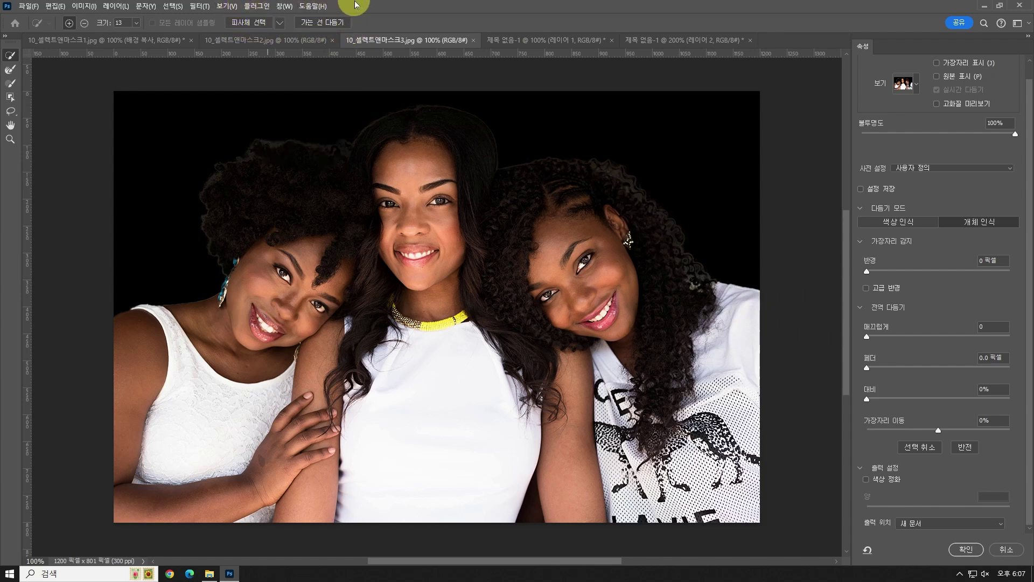
{"action": "left_click", "coordinate": [962, 551]}
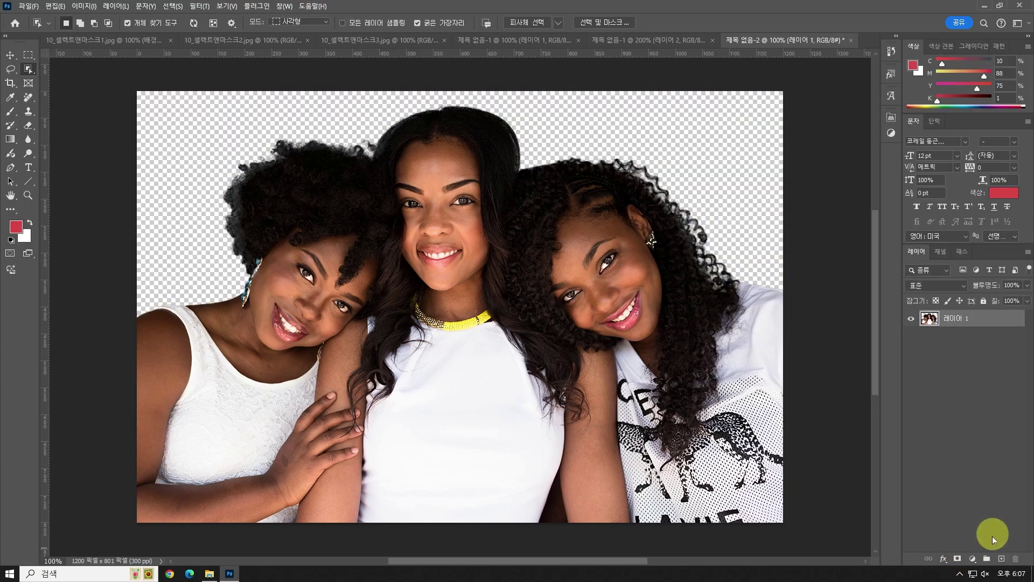